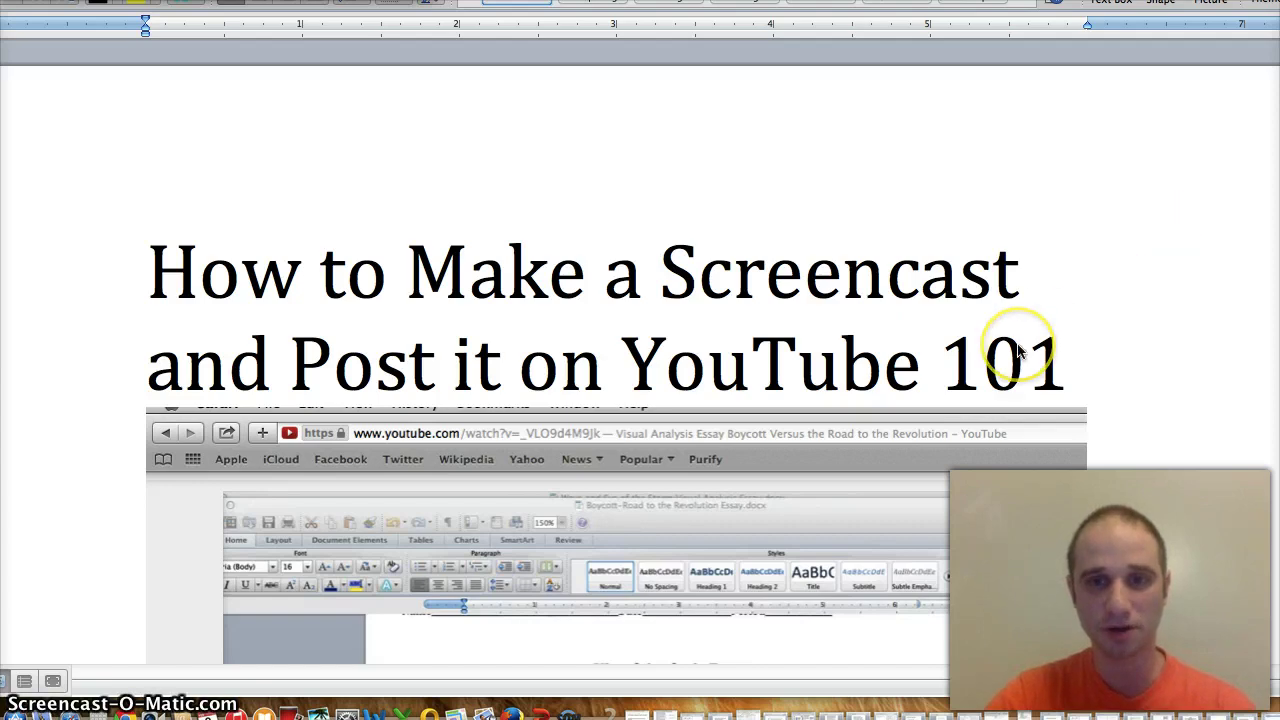
# - Scroll down to the screenshot of the 'Visual Analysis Essay Boycott Versus the Road to the Revolution' YouTube video
pyautogui.scroll(-6, 1020, 350)
pyautogui.scroll(-2, 1020, 350)
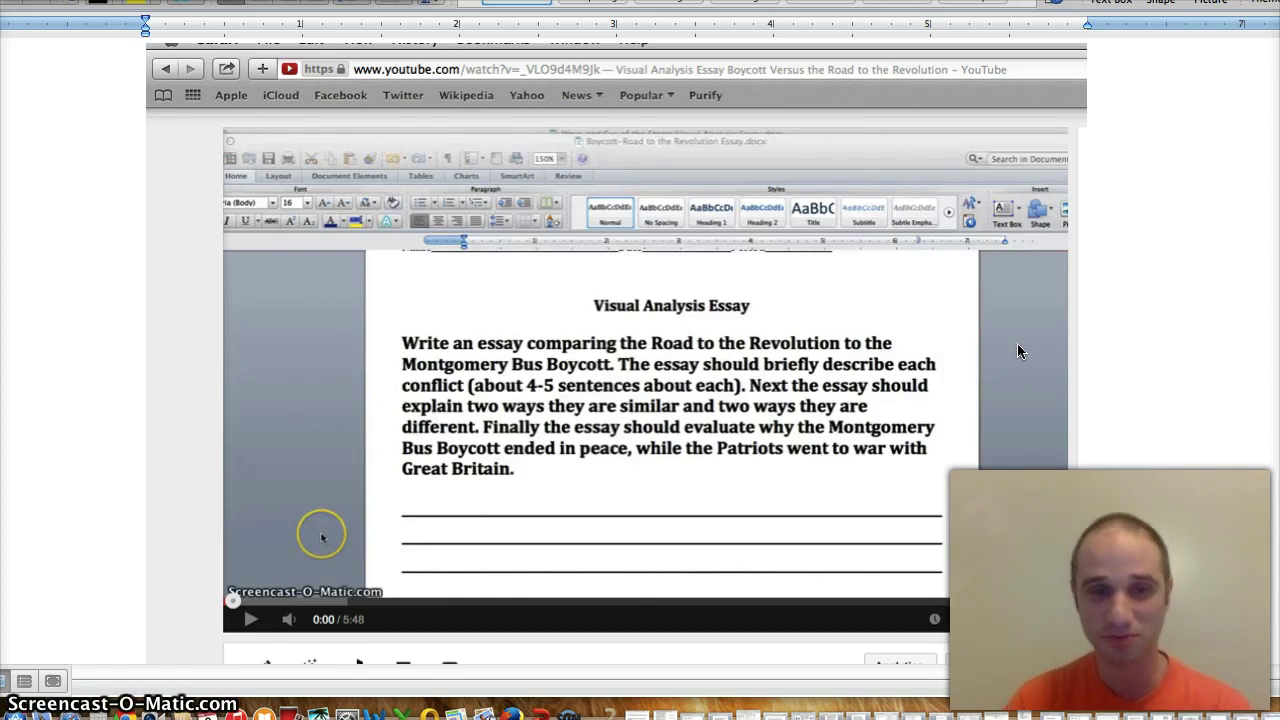
pyautogui.scroll(-5, 1017, 343)
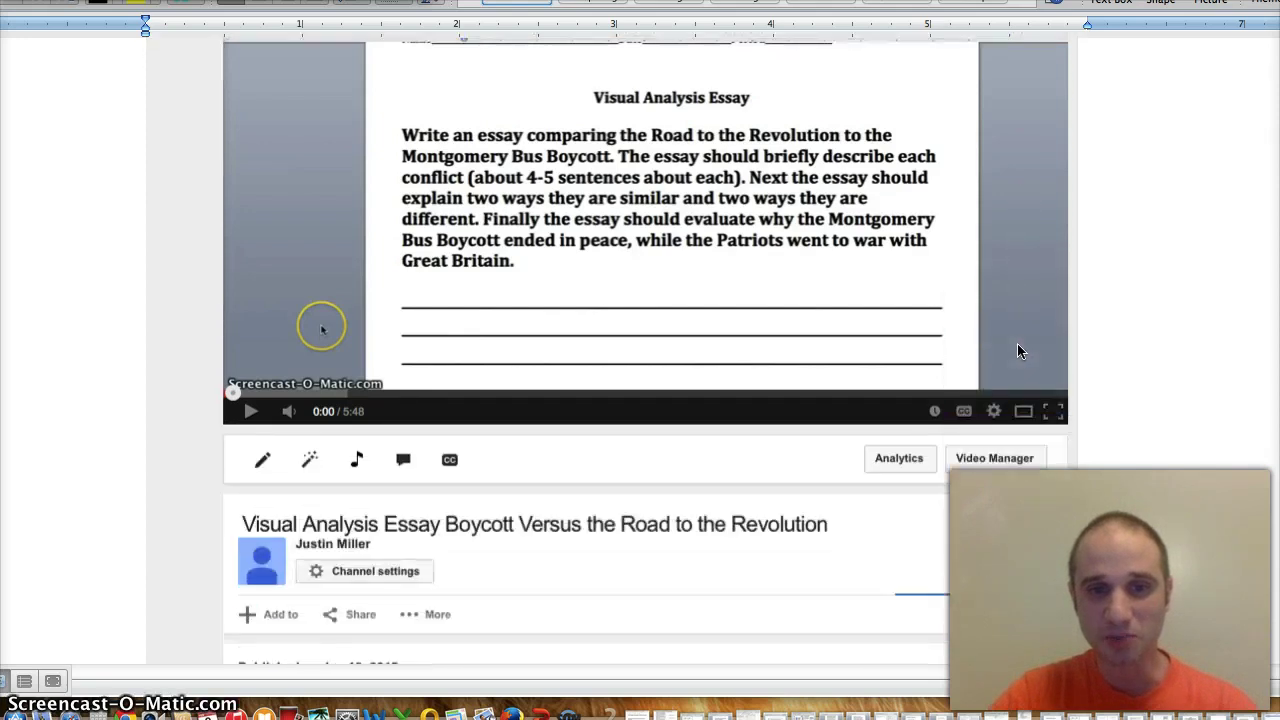
# - Scroll past the YouTube screenshot to the 'Step 1 Create a Teacher YouTube Account' page
pyautogui.scroll(-1, 1017, 343)
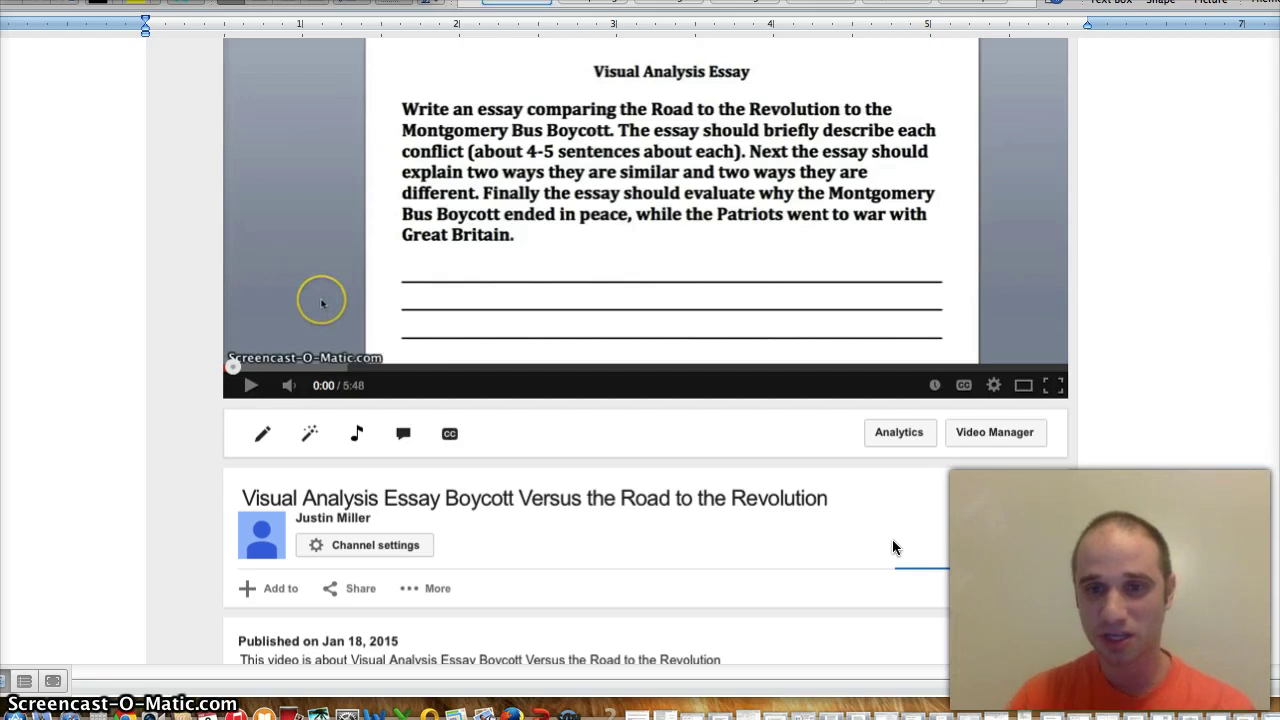
pyautogui.scroll(-3, 893, 541)
pyautogui.scroll(-10, 893, 541)
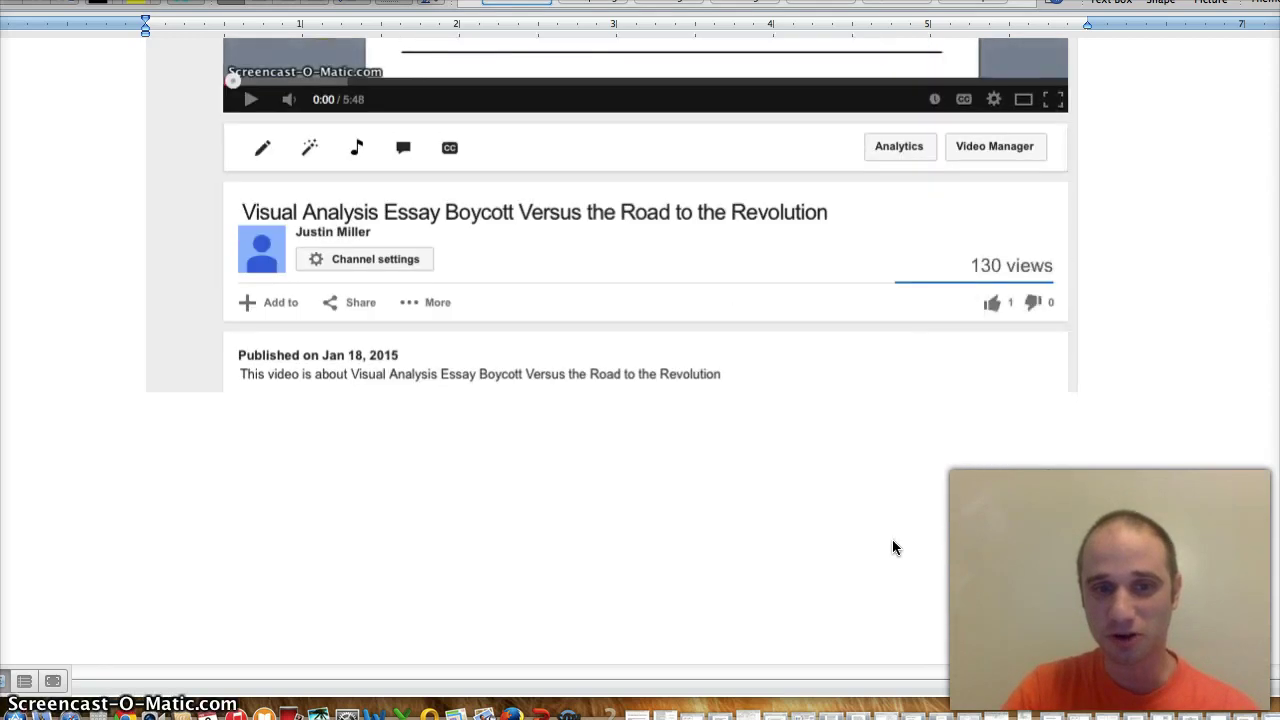
# - Scroll down to 'Step 2 Download Screencast-O-Matic' and its Mac download-page screenshot
pyautogui.scroll(-5, 893, 541)
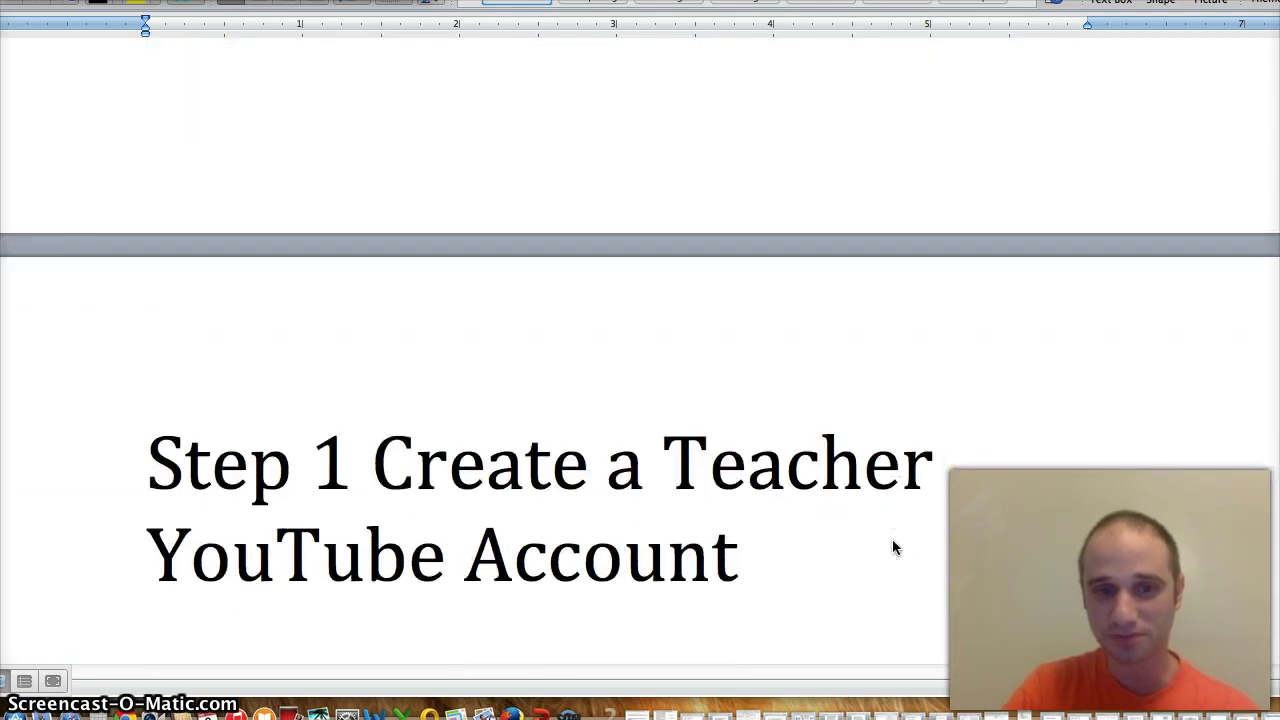
pyautogui.scroll(-2, 893, 541)
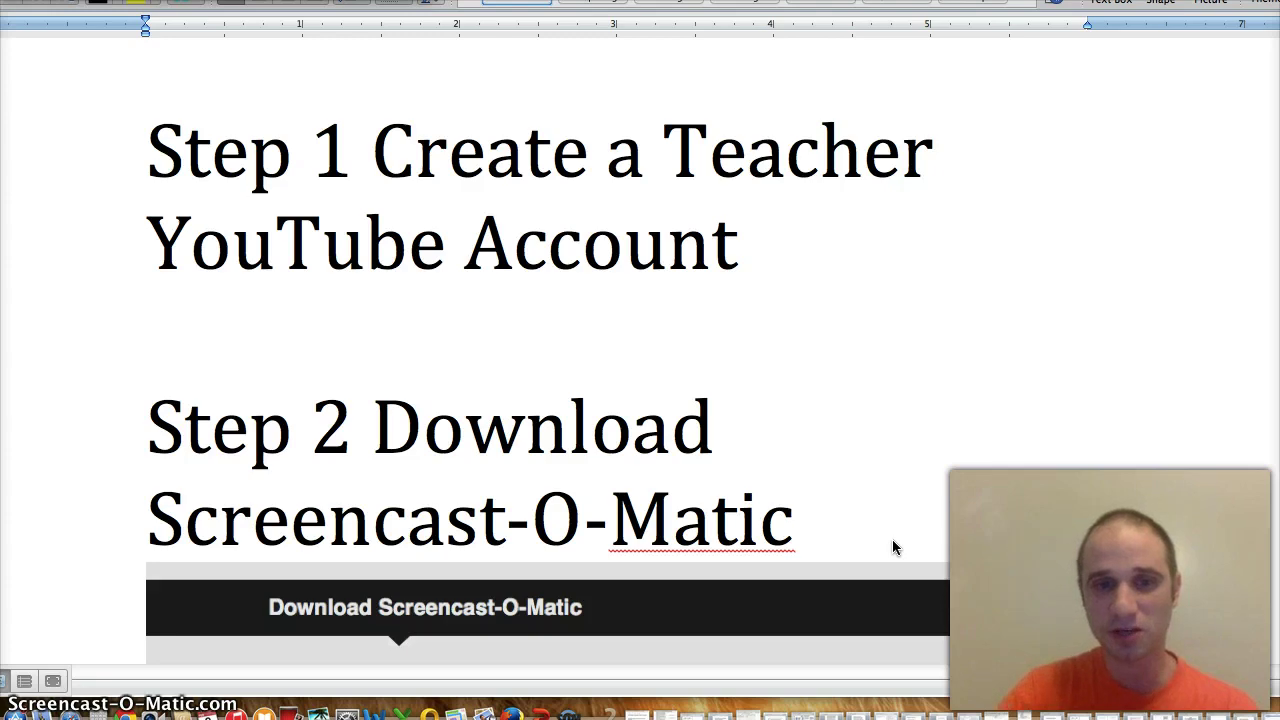
pyautogui.scroll(-5, 895, 546)
# - Scroll down through the Screencast-O-Matic download, cnet and Downloads screenshots
pyautogui.scroll(-3, 895, 546)
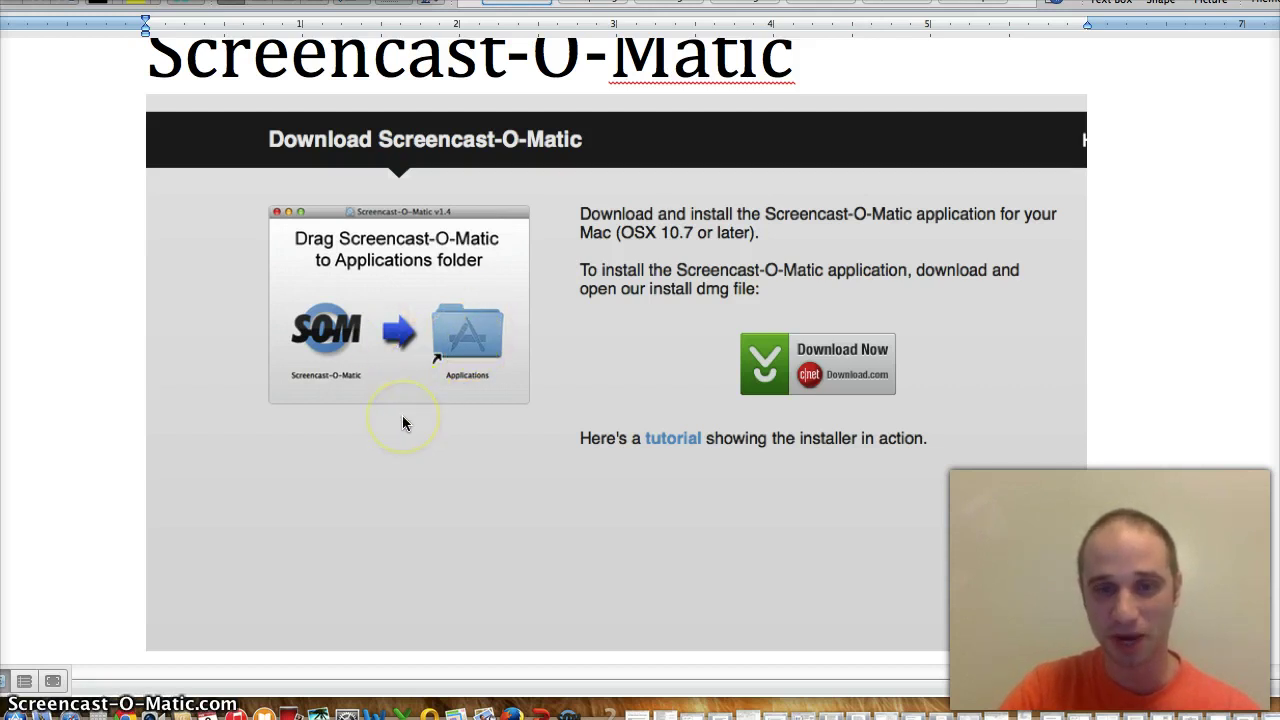
pyautogui.scroll(-10, 402, 415)
pyautogui.scroll(-5, 402, 415)
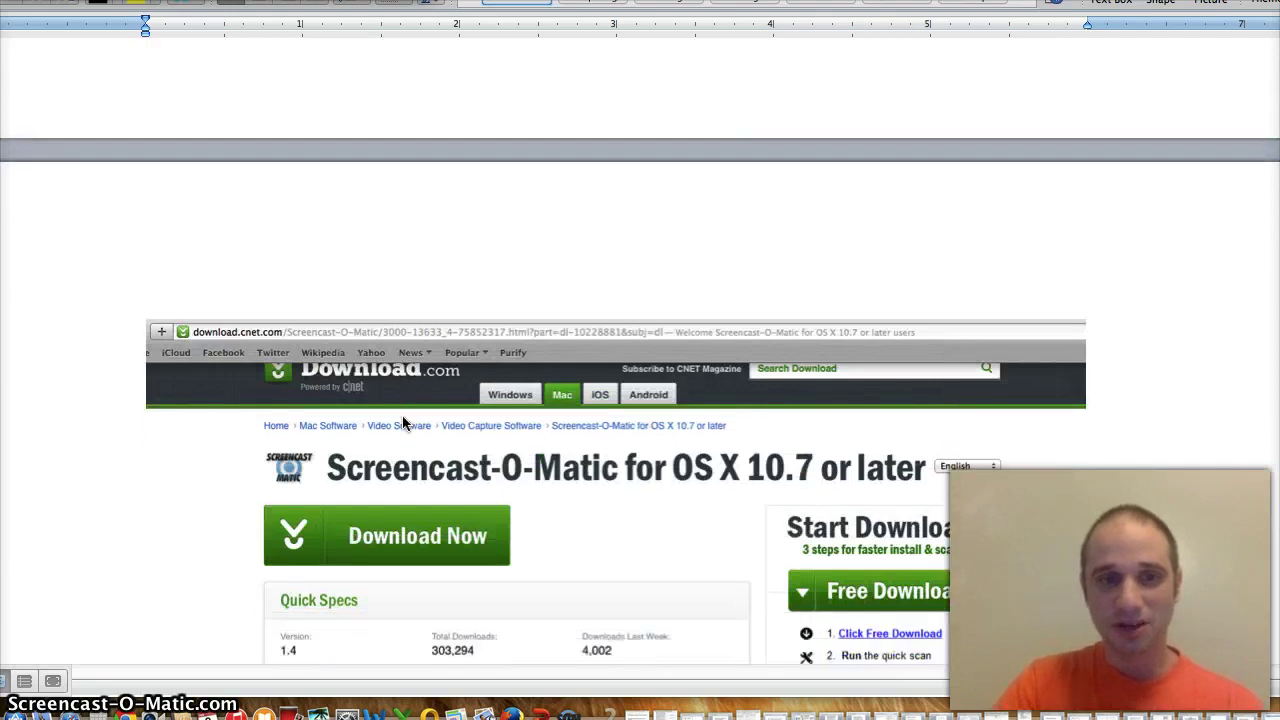
pyautogui.scroll(-4, 403, 421)
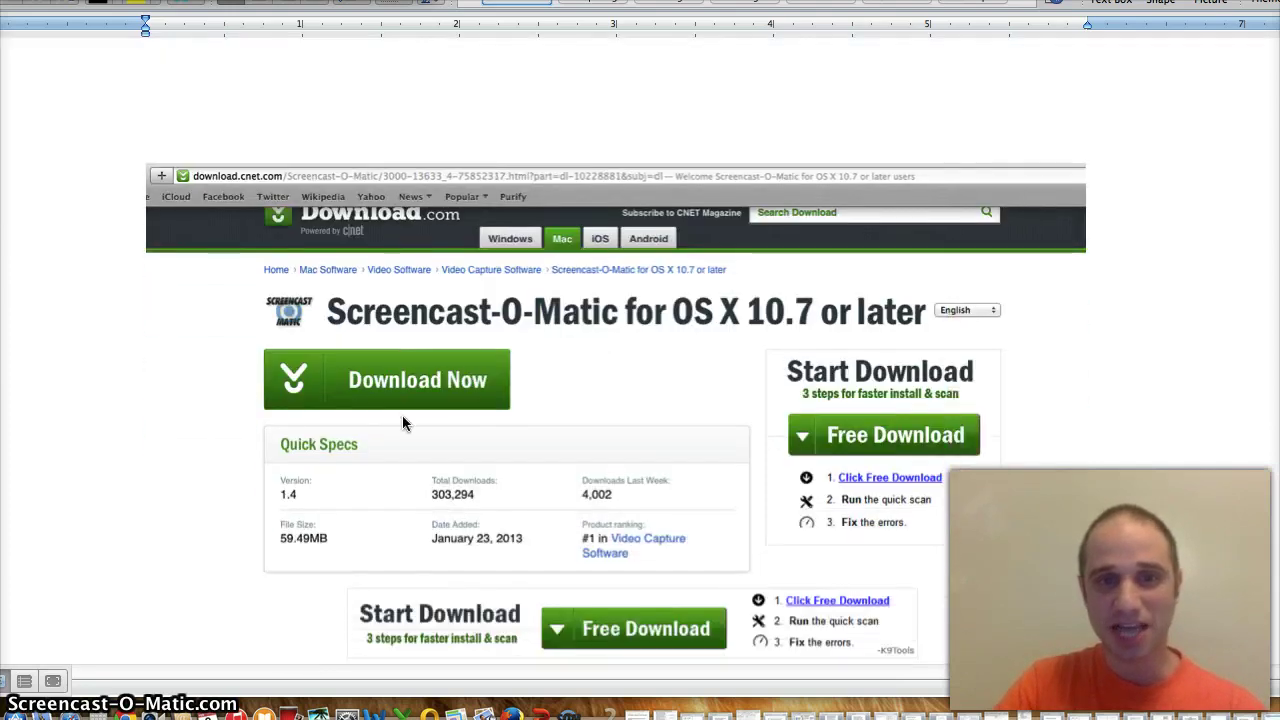
pyautogui.scroll(-2, 403, 422)
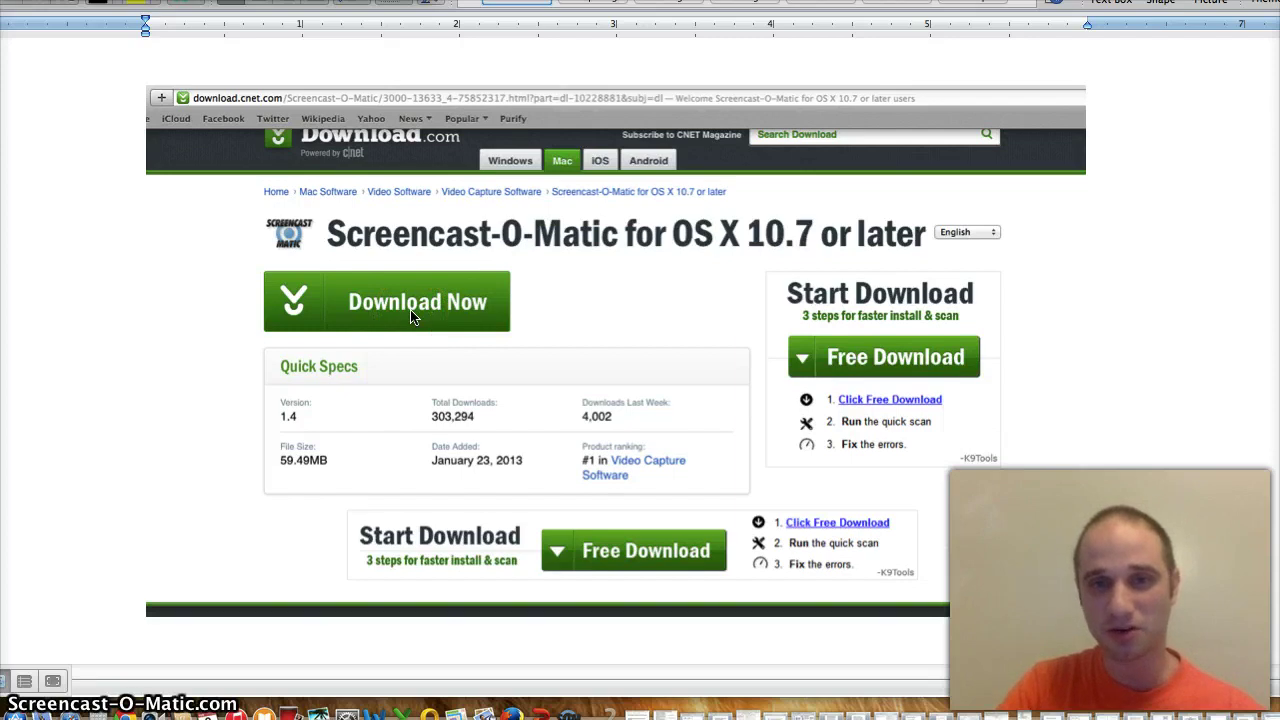
pyautogui.scroll(-10, 410, 317)
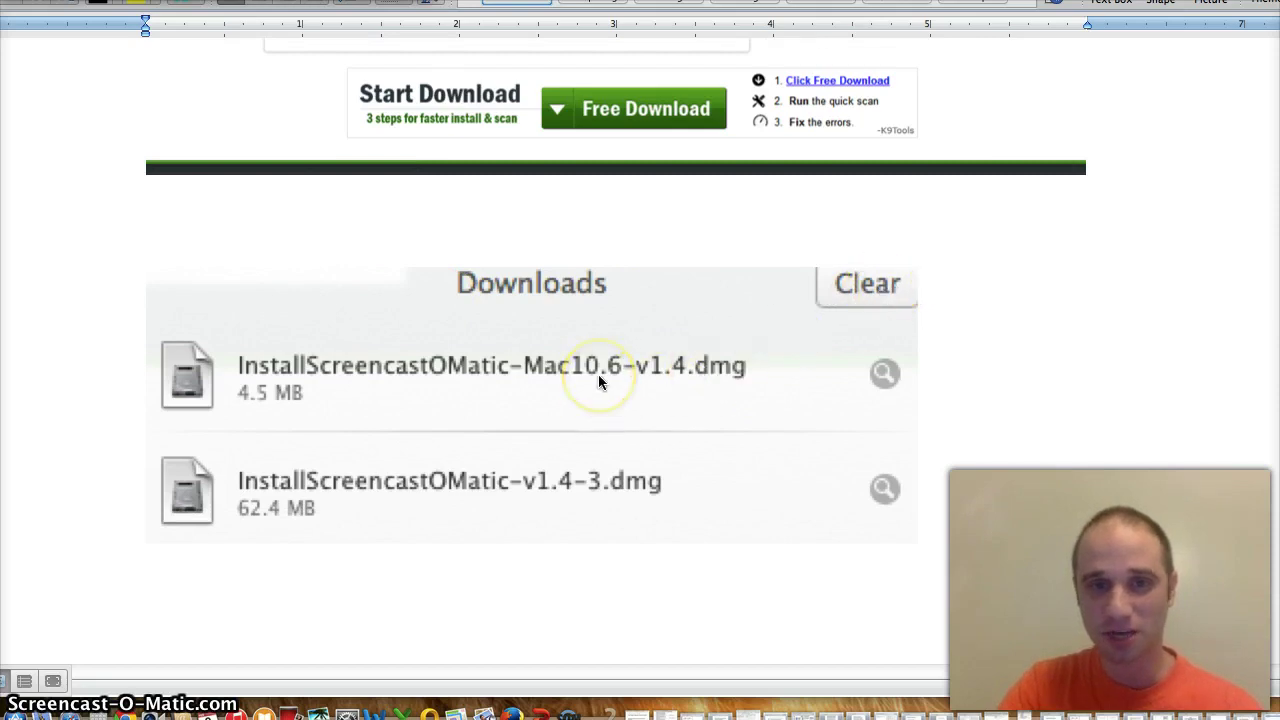
# - Return to the Step 2 heading and bring up the Launchpad app grid
pyautogui.scroll(15, 598, 374)
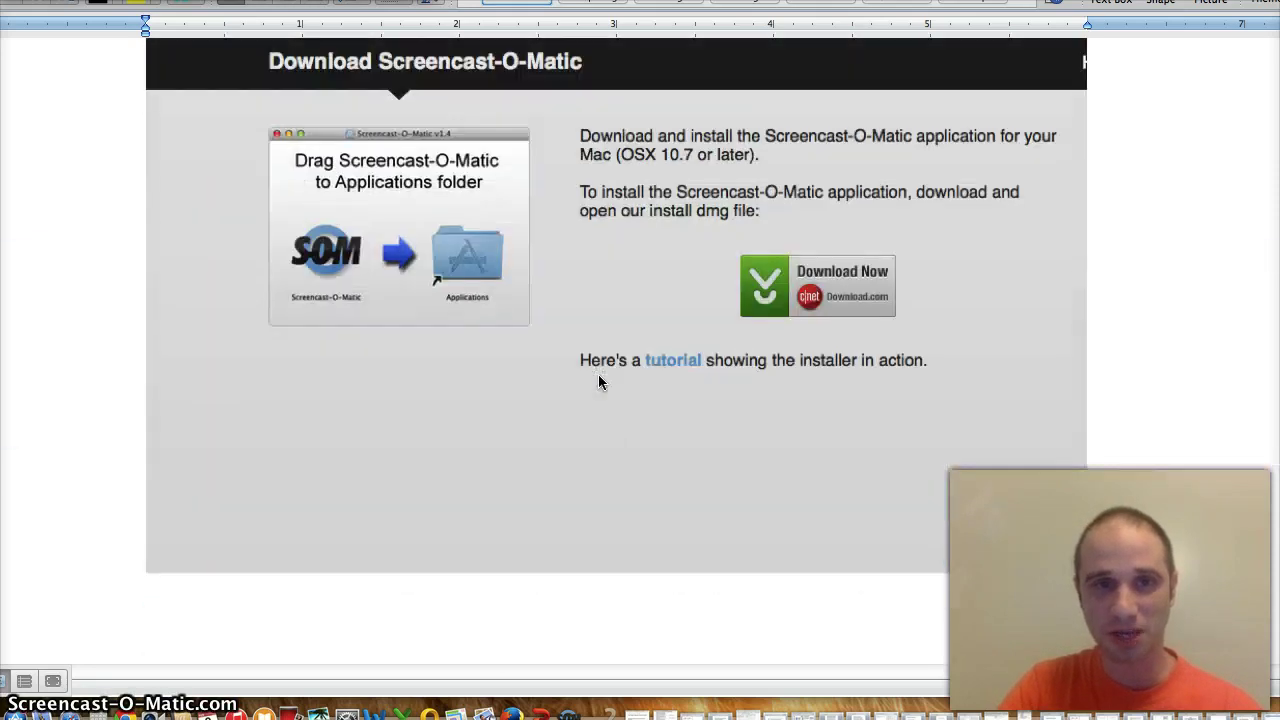
pyautogui.scroll(-5, 453, 405)
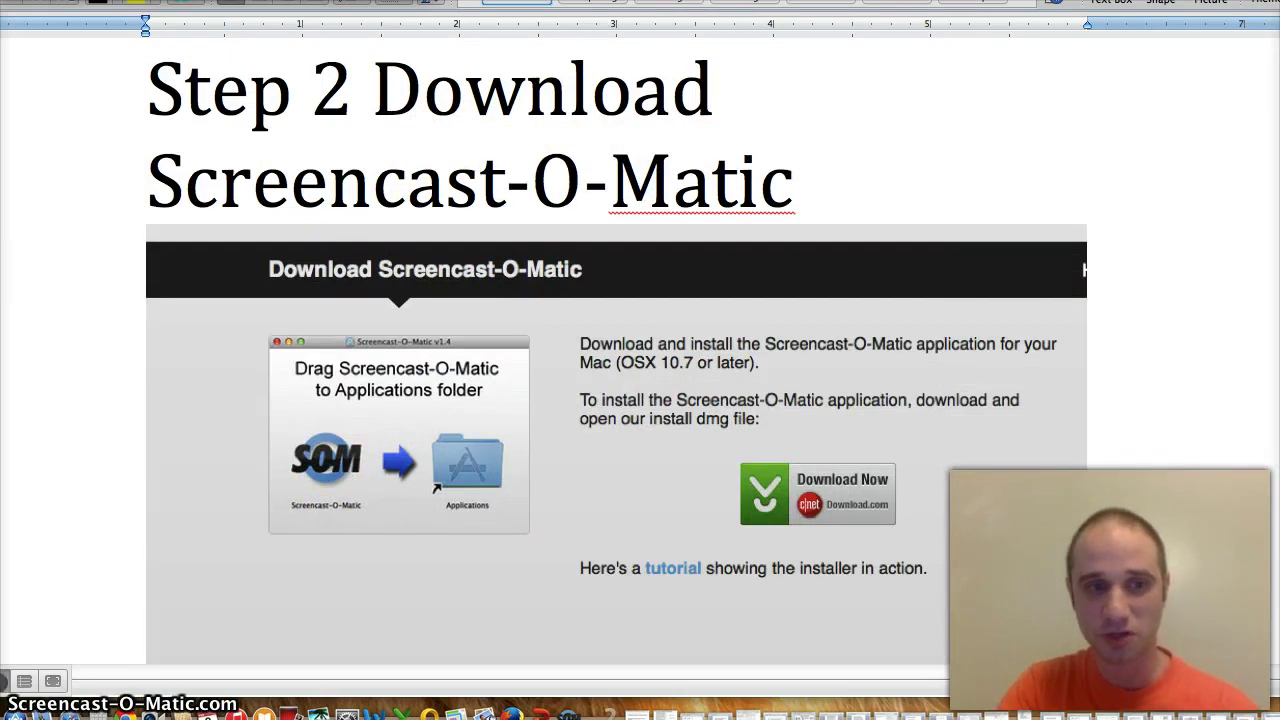
pyautogui.press('F4')
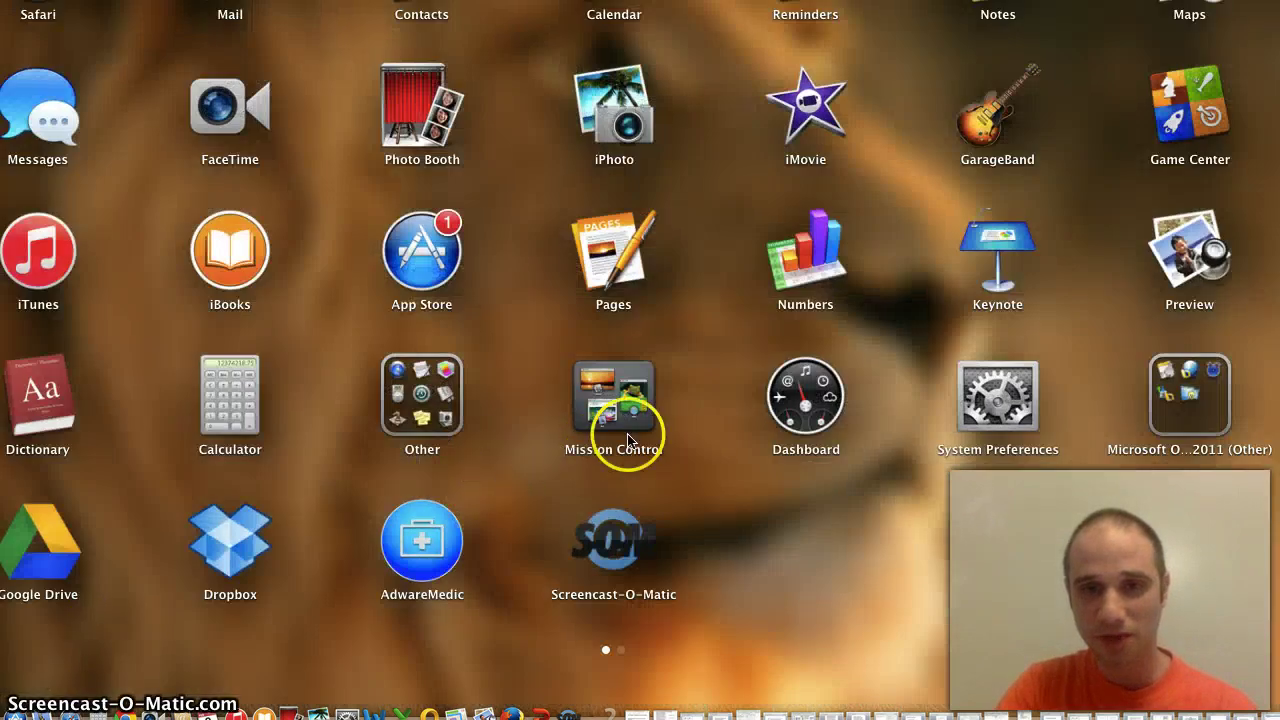
# - Launch Screencast-O-Matic from the Launchpad grid
pyautogui.click(612, 540)
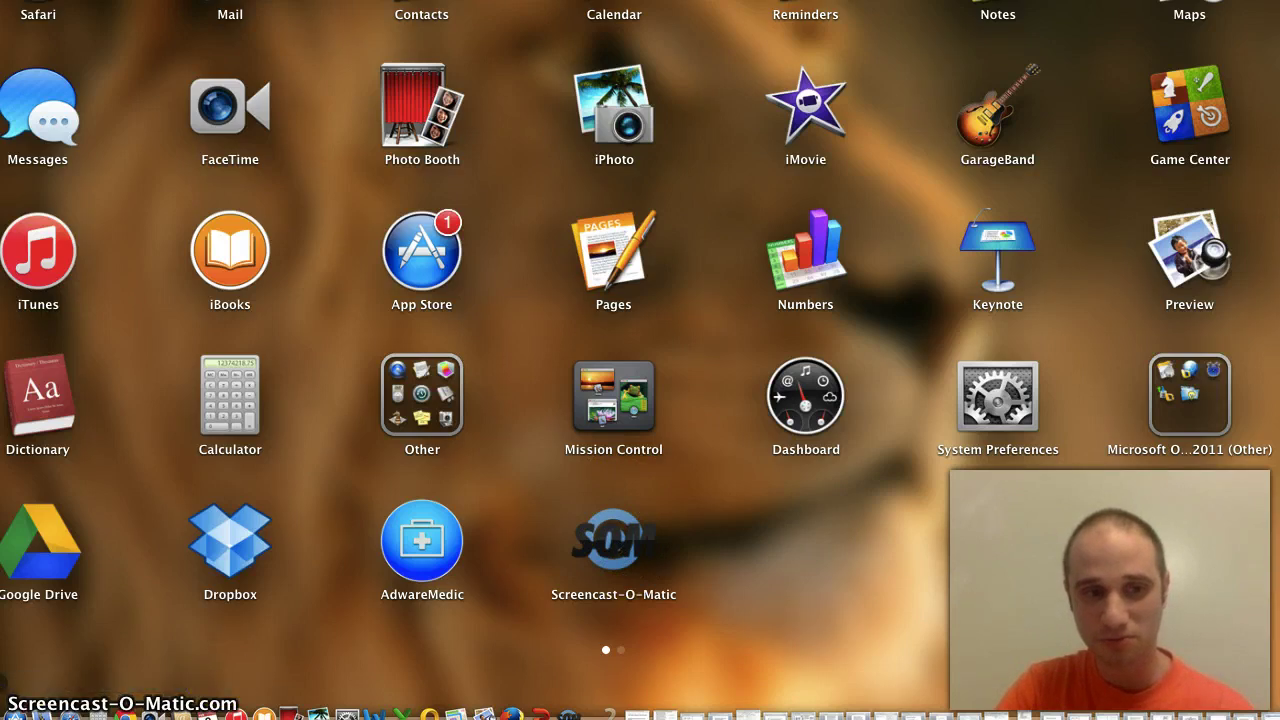
# - Back in Word, go through 'Step 3 Record Screencast' to the 'Step 4 Preview and then Upload to YouTube' heading
pyautogui.click(45, 688)
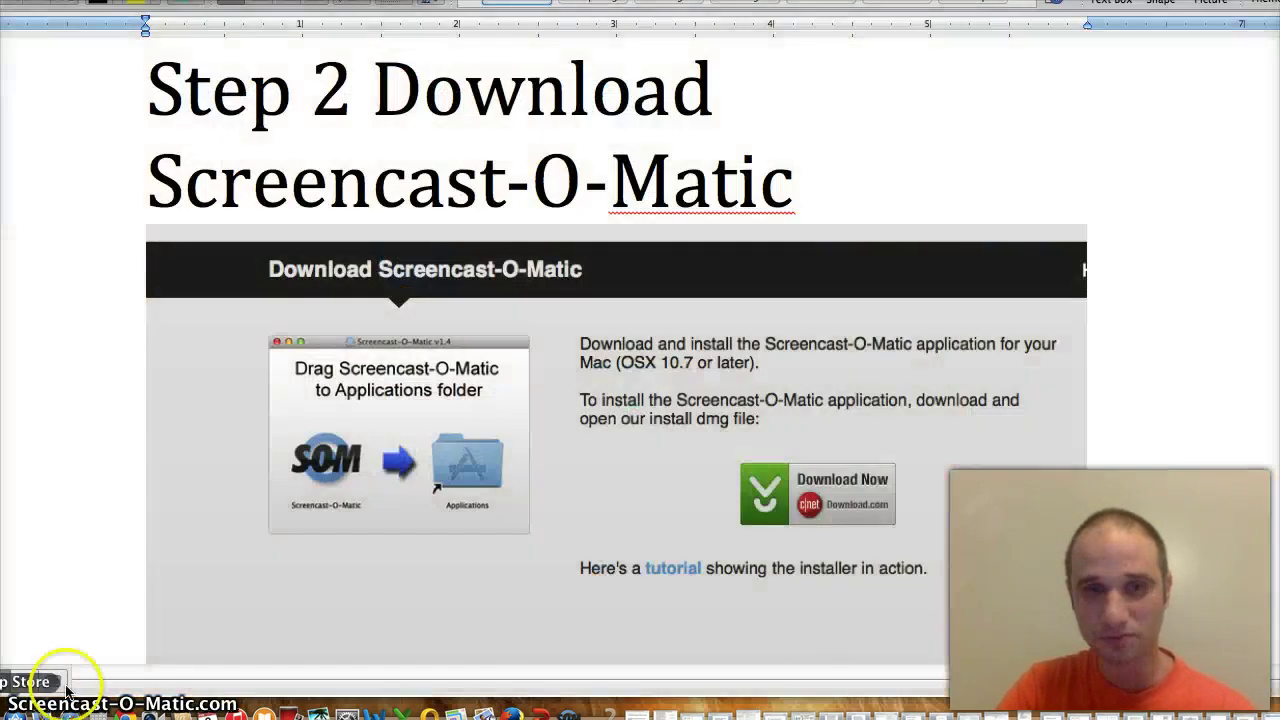
pyautogui.scroll(-20, 483, 481)
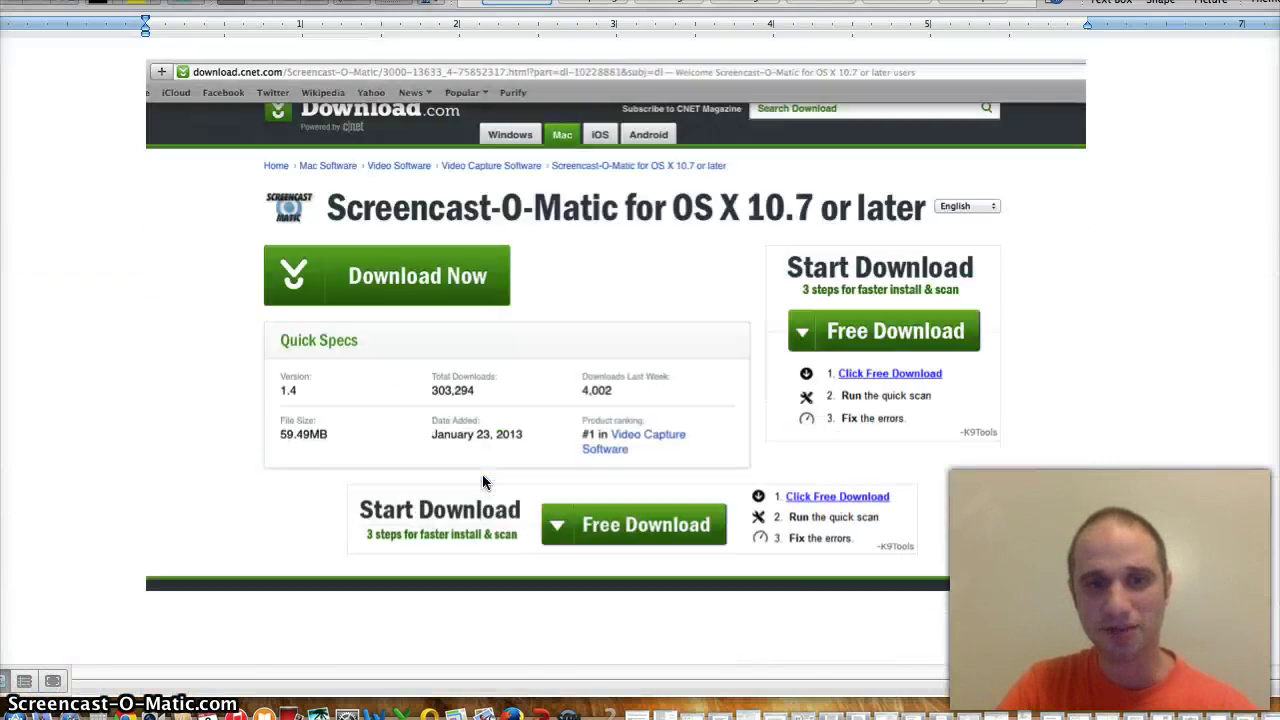
pyautogui.scroll(-15, 482, 481)
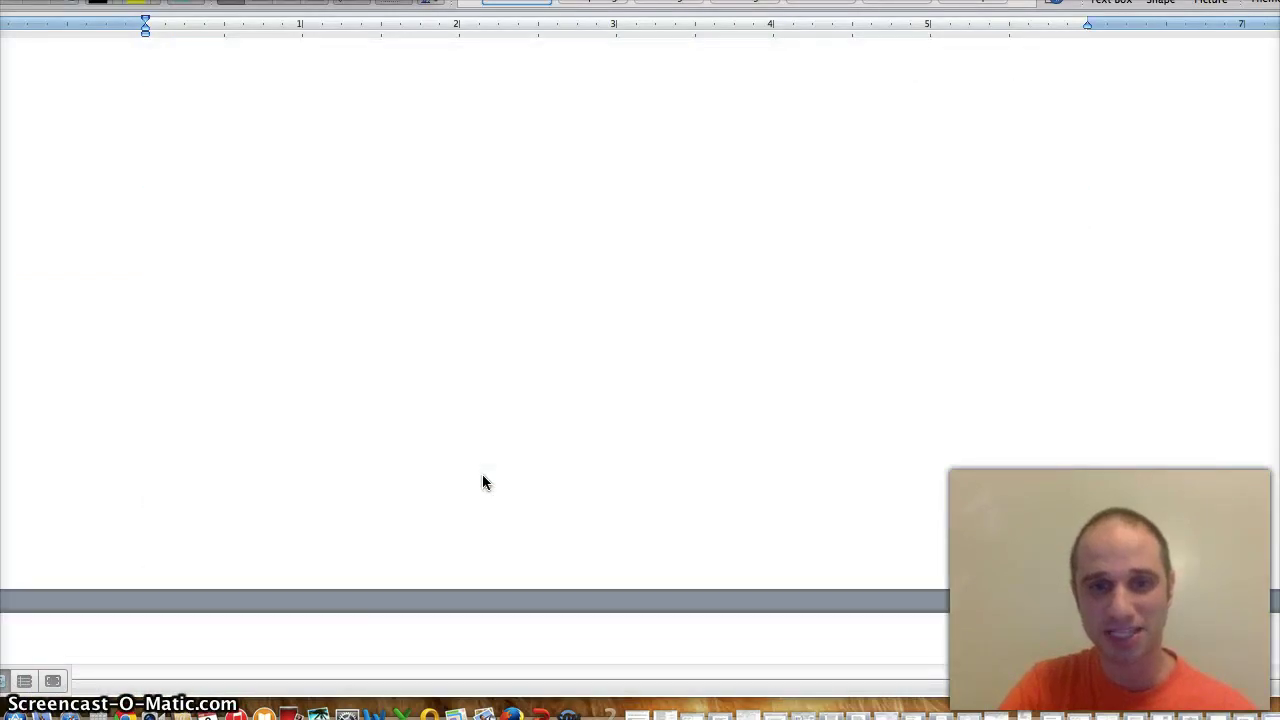
pyautogui.scroll(-10, 482, 481)
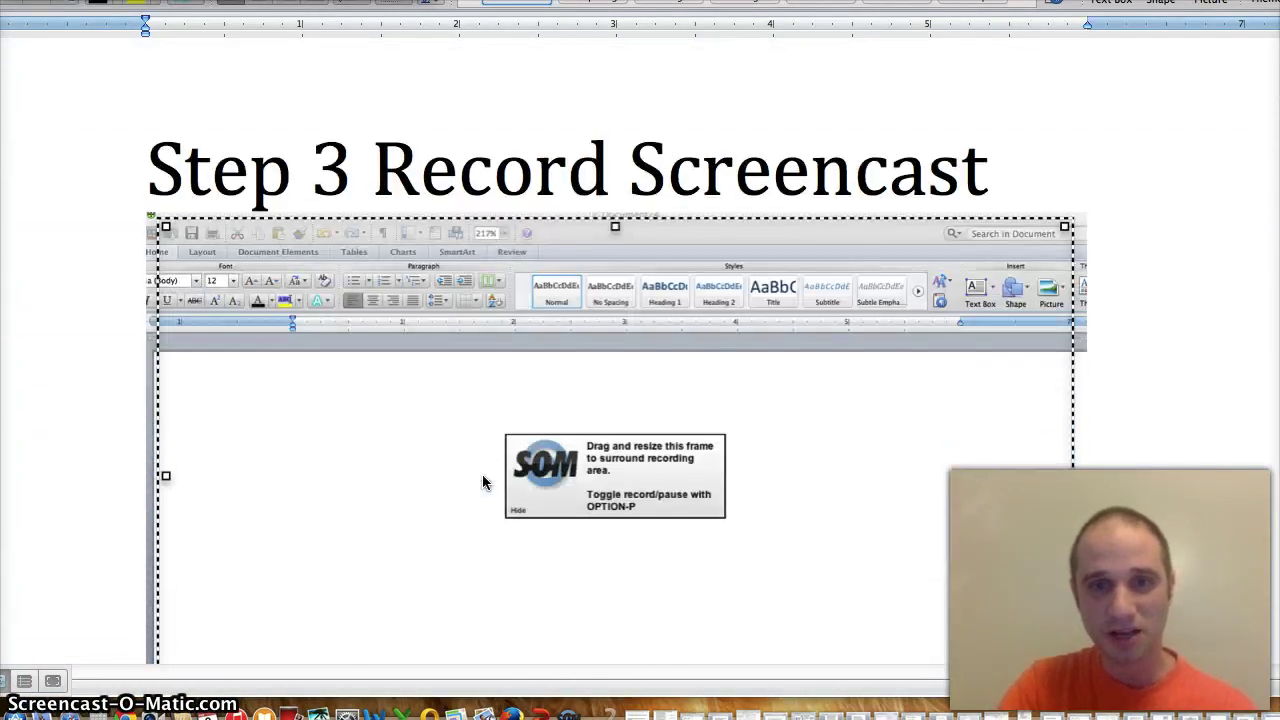
pyautogui.scroll(-5, 482, 481)
pyautogui.moveTo(478, 479); pyautogui.dragTo(329, 600)
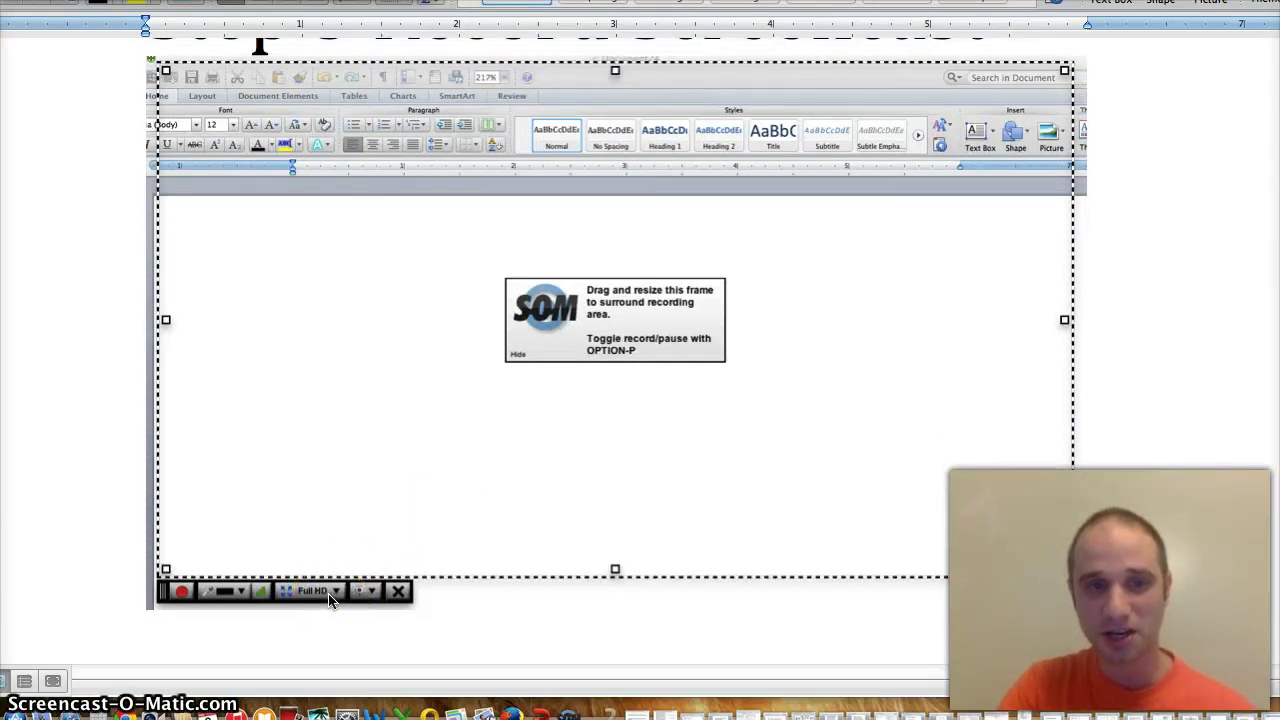
pyautogui.moveTo(255, 607)
pyautogui.mouseDown()
pyautogui.moveTo(286, 591)
pyautogui.moveTo(375, 593)
pyautogui.mouseUp()
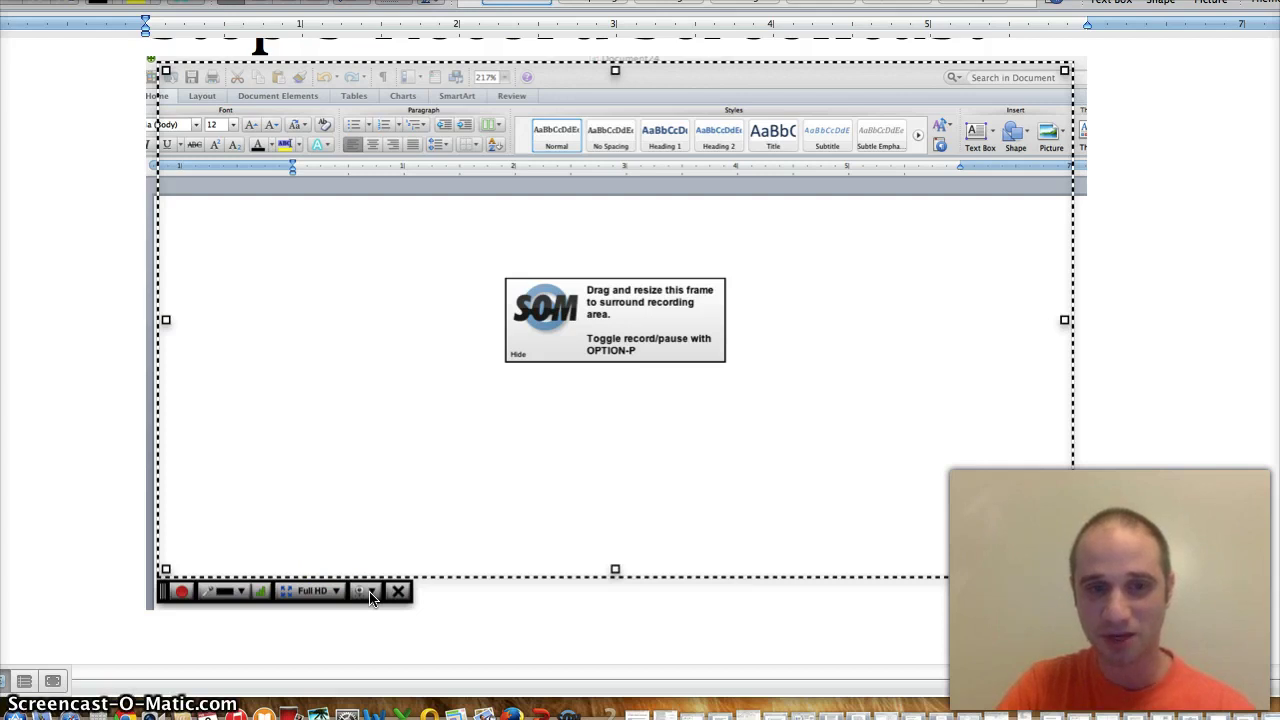
pyautogui.click(370, 593)
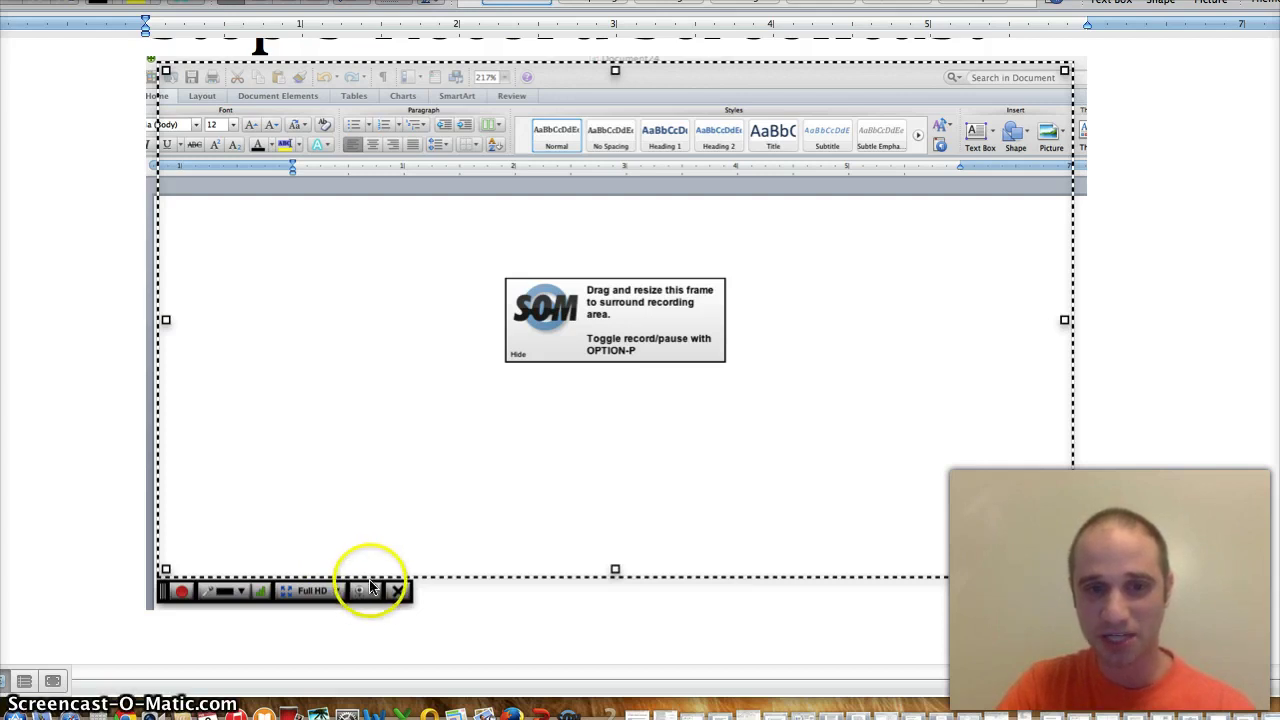
pyautogui.click(181, 596)
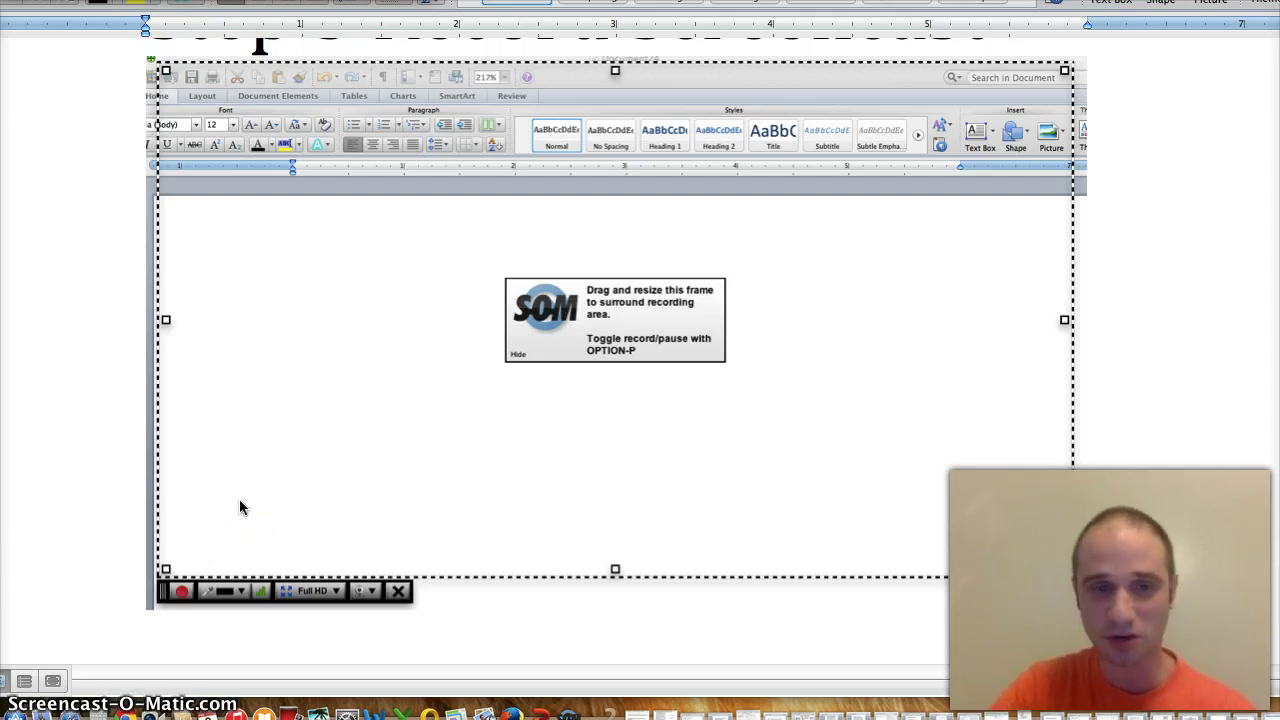
pyautogui.scroll(-10, 239, 503)
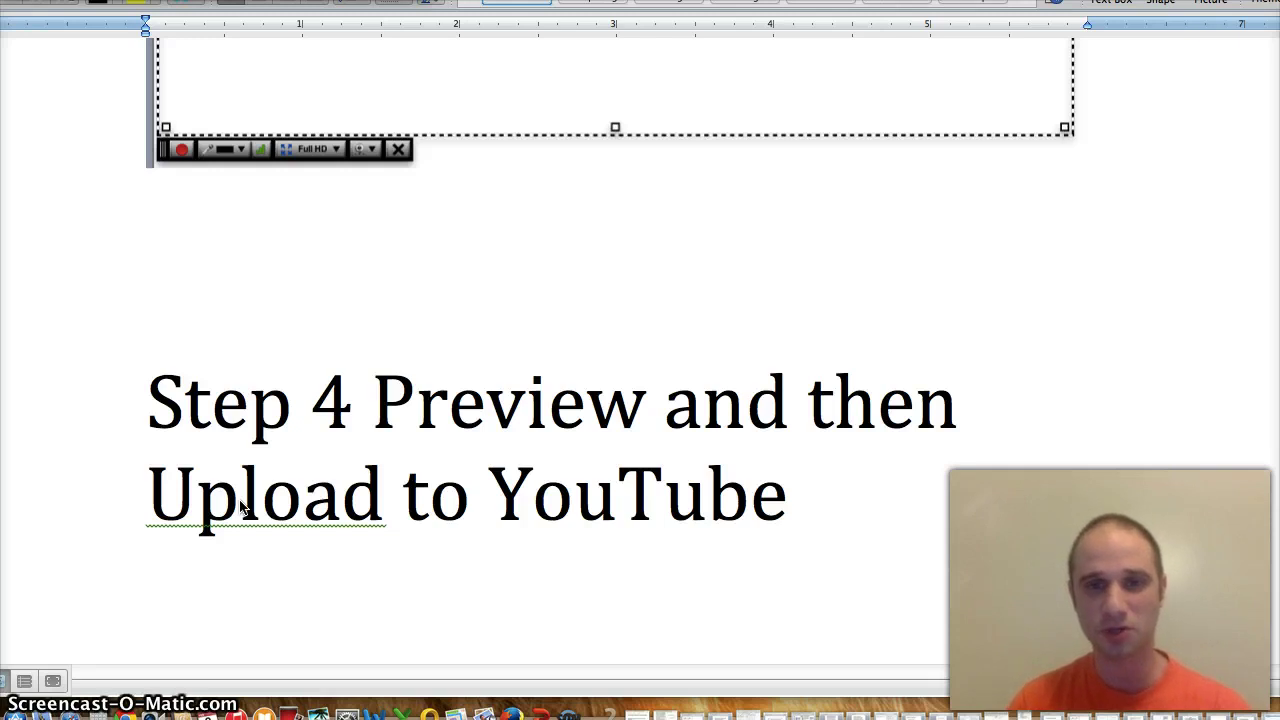
# - Scroll through Step 4 to the save dialog screenshot naming the video 'Test for Demo' in Documents
pyautogui.hotkey('alt', 'p')
pyautogui.scroll(-10, 240, 507)
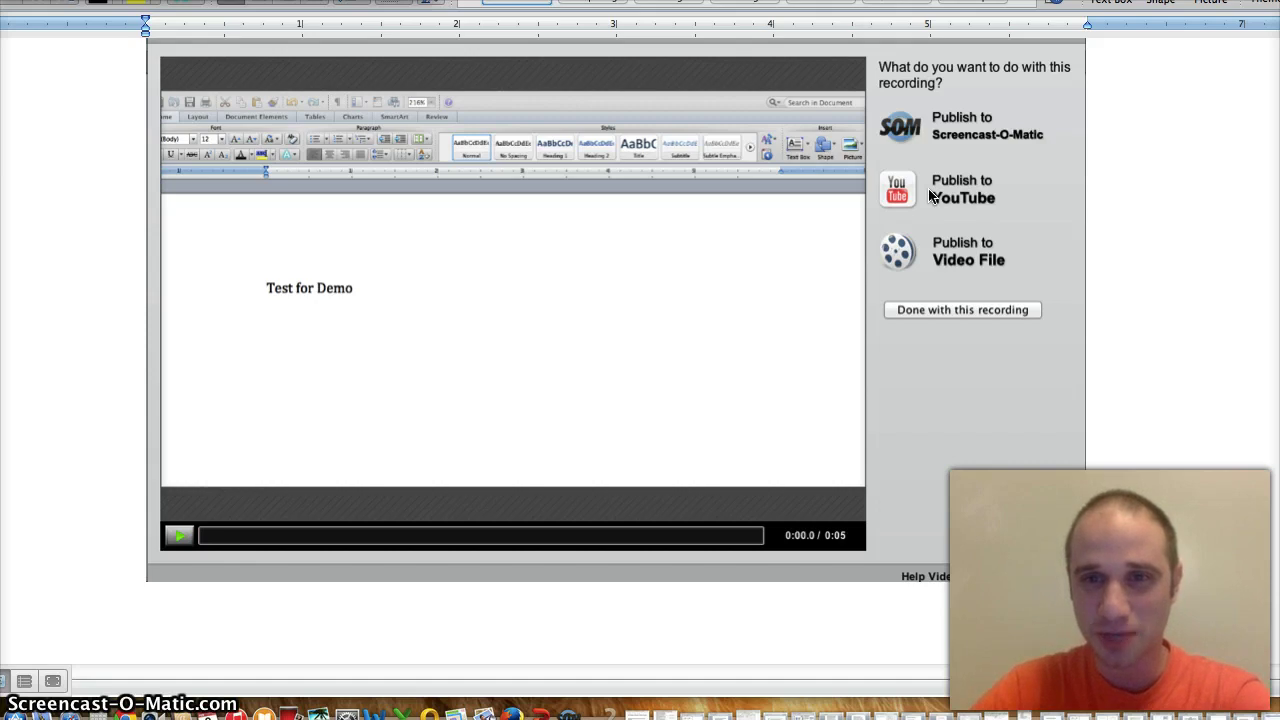
pyautogui.click(899, 193)
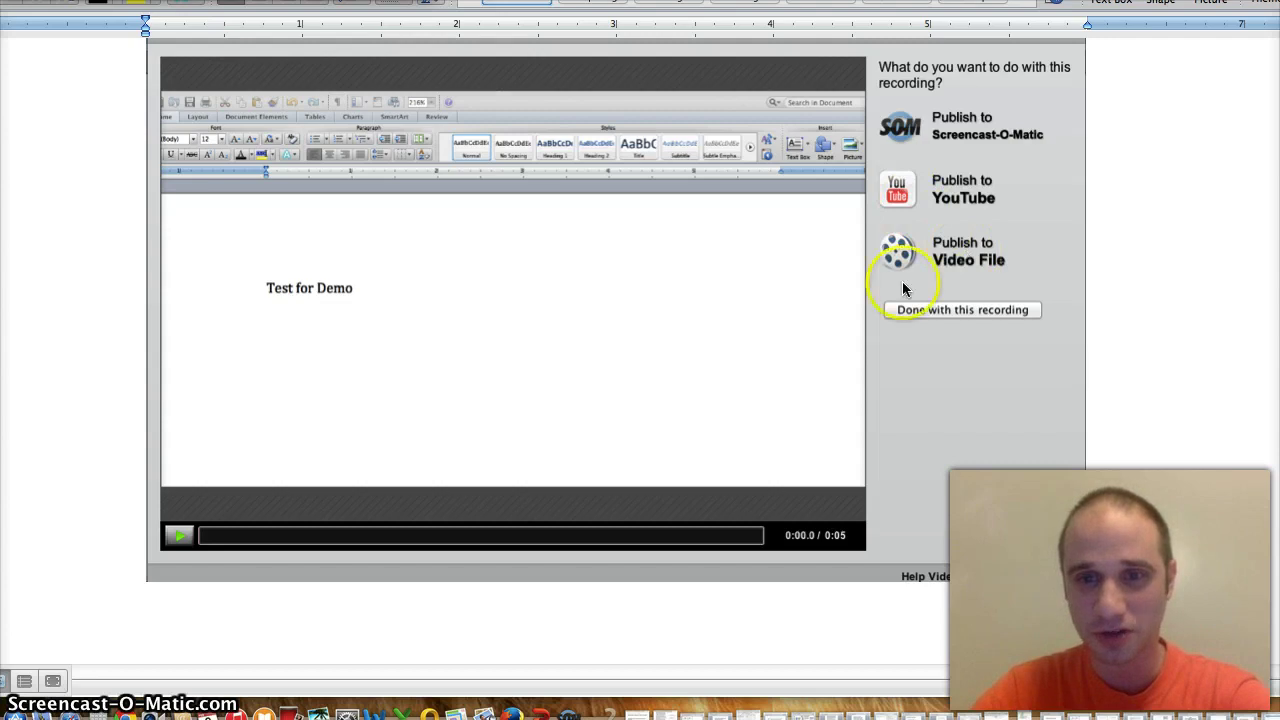
pyautogui.scroll(-5, 675, 430)
pyautogui.scroll(-10, 674, 432)
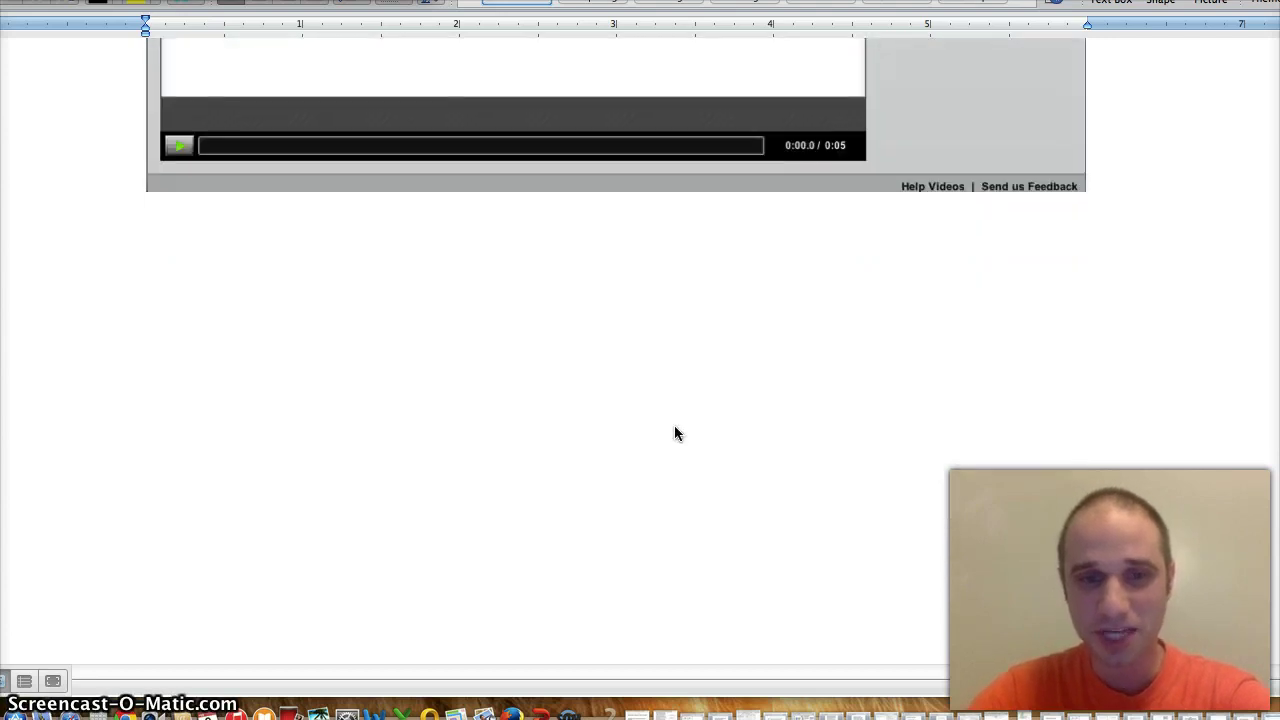
pyautogui.scroll(-5, 674, 432)
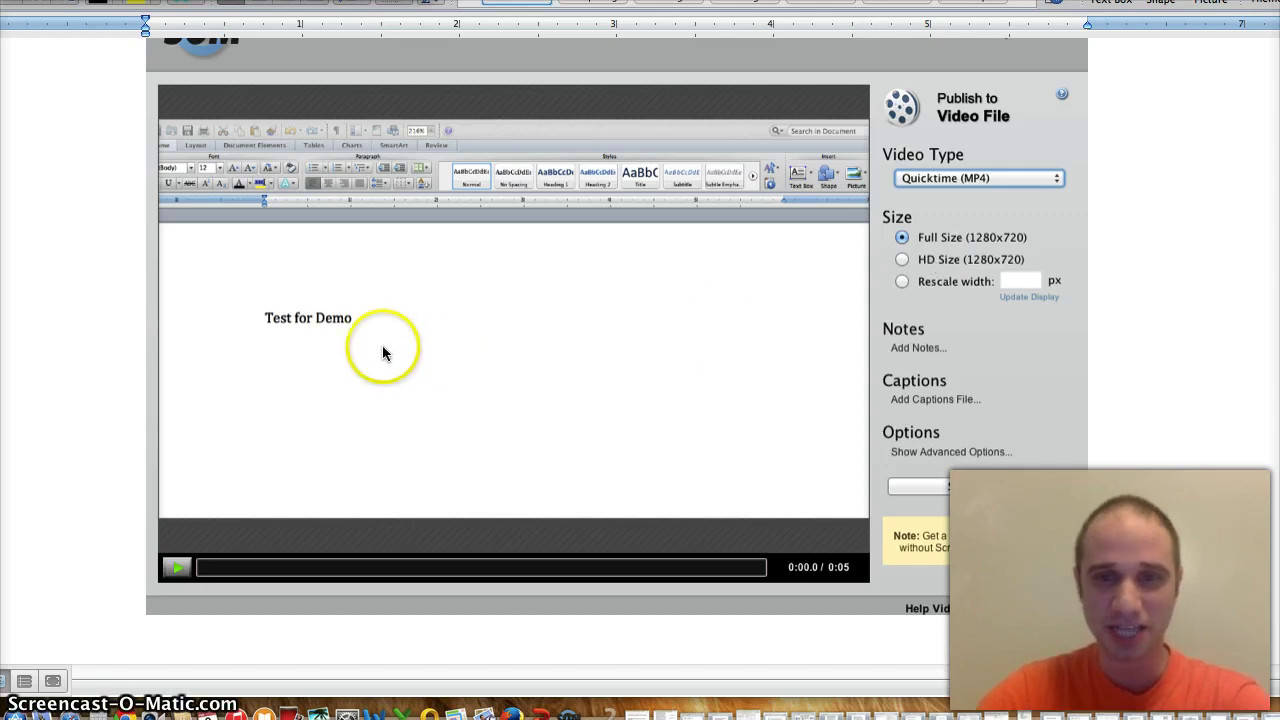
pyautogui.scroll(-5, 383, 348)
pyautogui.scroll(-5, 382, 353)
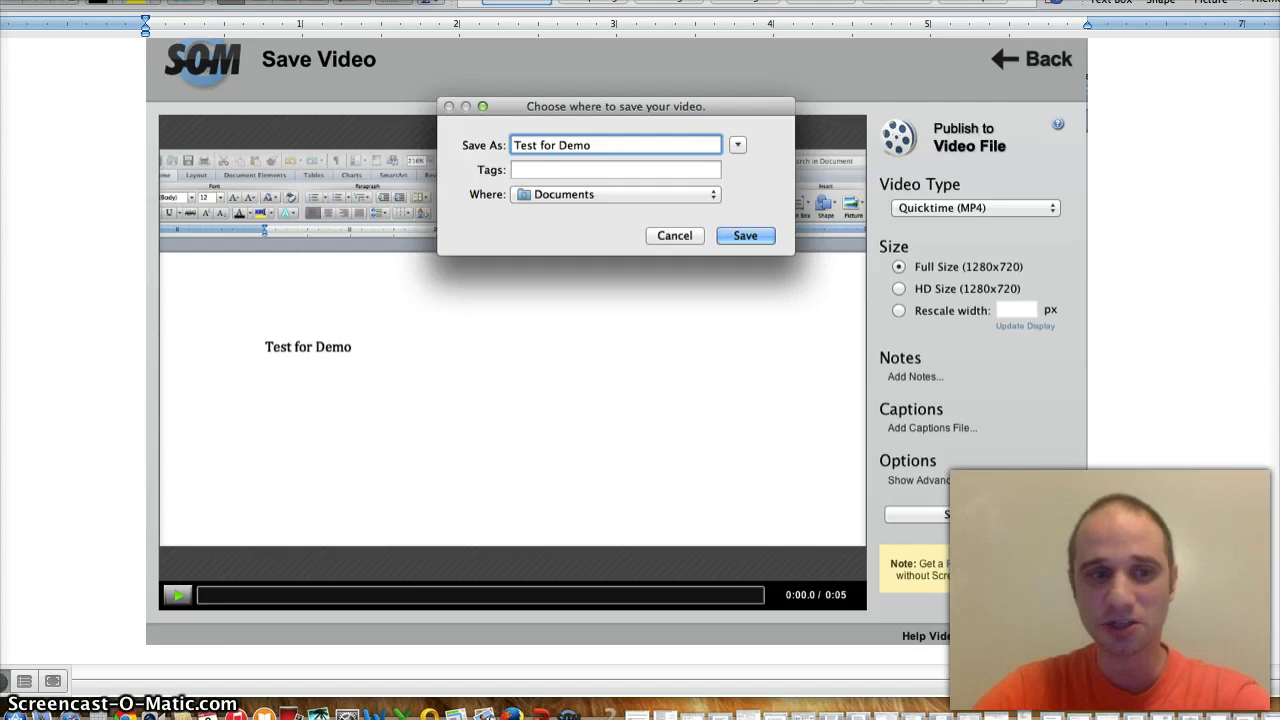
# - Launch iMovie from Launchpad and open its media import window with Cmd+I
pyautogui.click(42, 714)
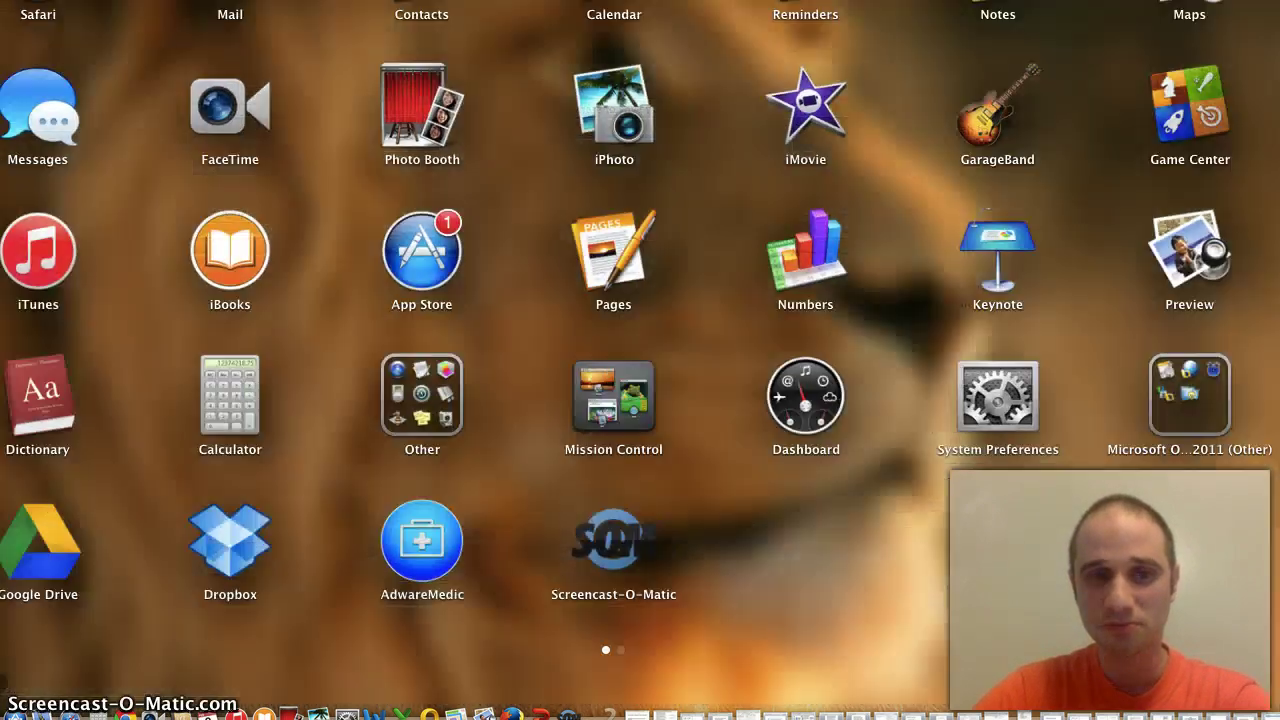
pyautogui.press('Escape')
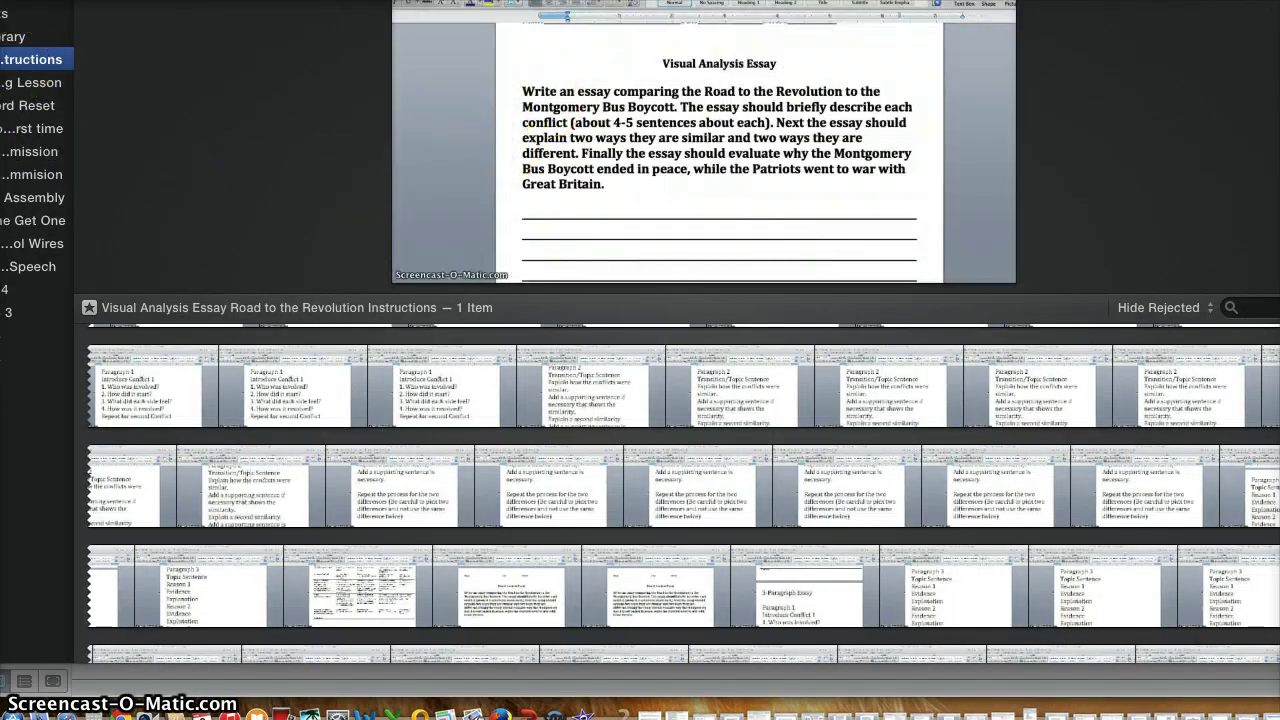
pyautogui.press('super+i')
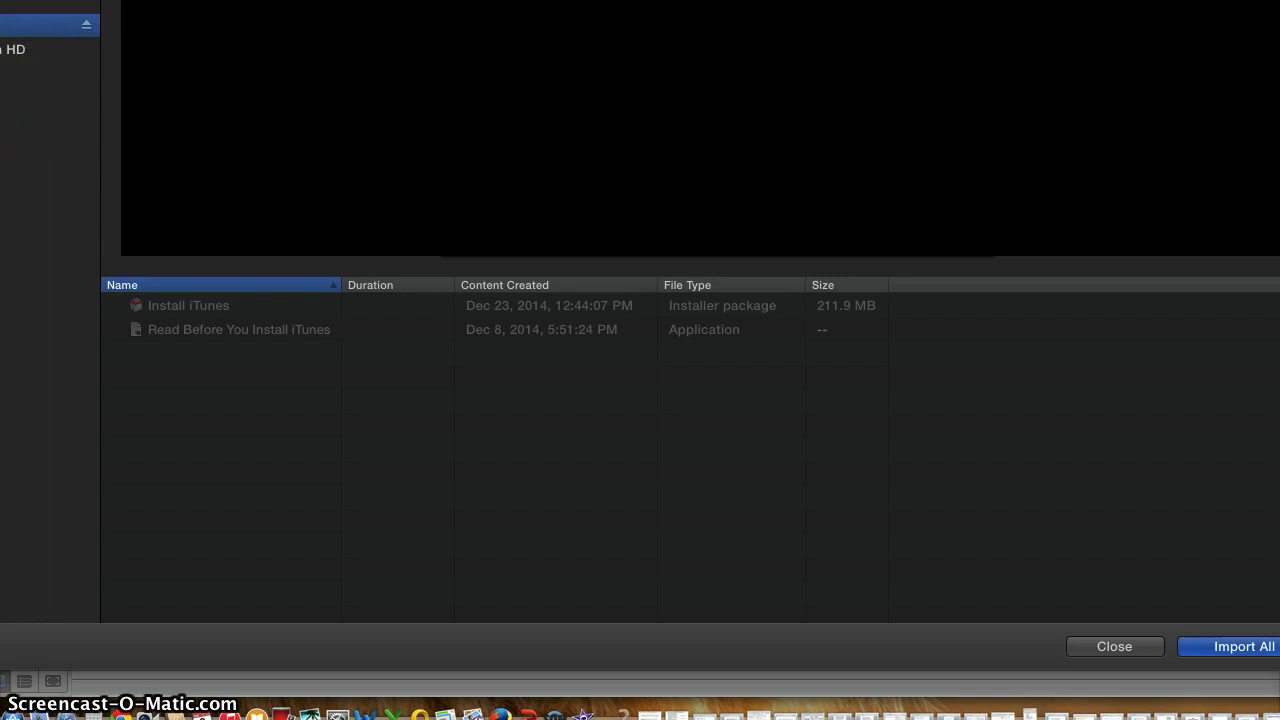
# - Go to the home Documents folder and select Test for Demo.mp4 for import
pyautogui.click(50, 128)
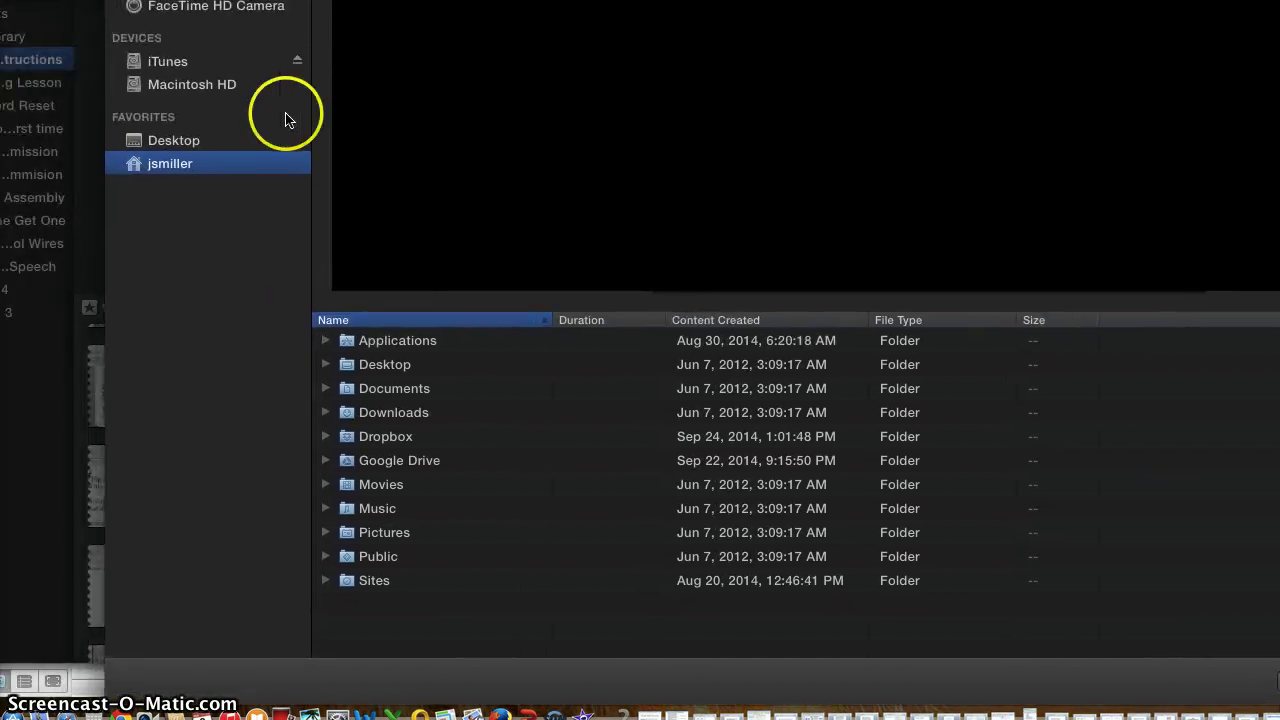
pyautogui.click(386, 394)
pyautogui.doubleClick(386, 392)
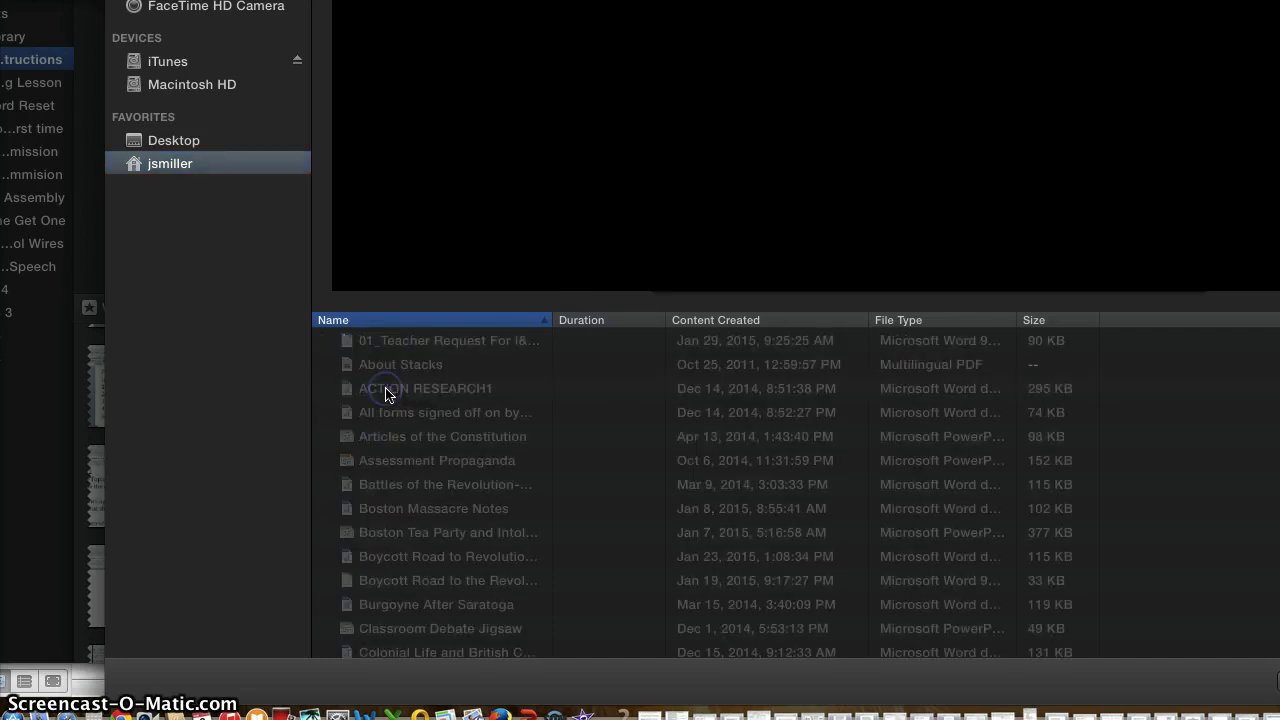
pyautogui.scroll(-8, 445, 458)
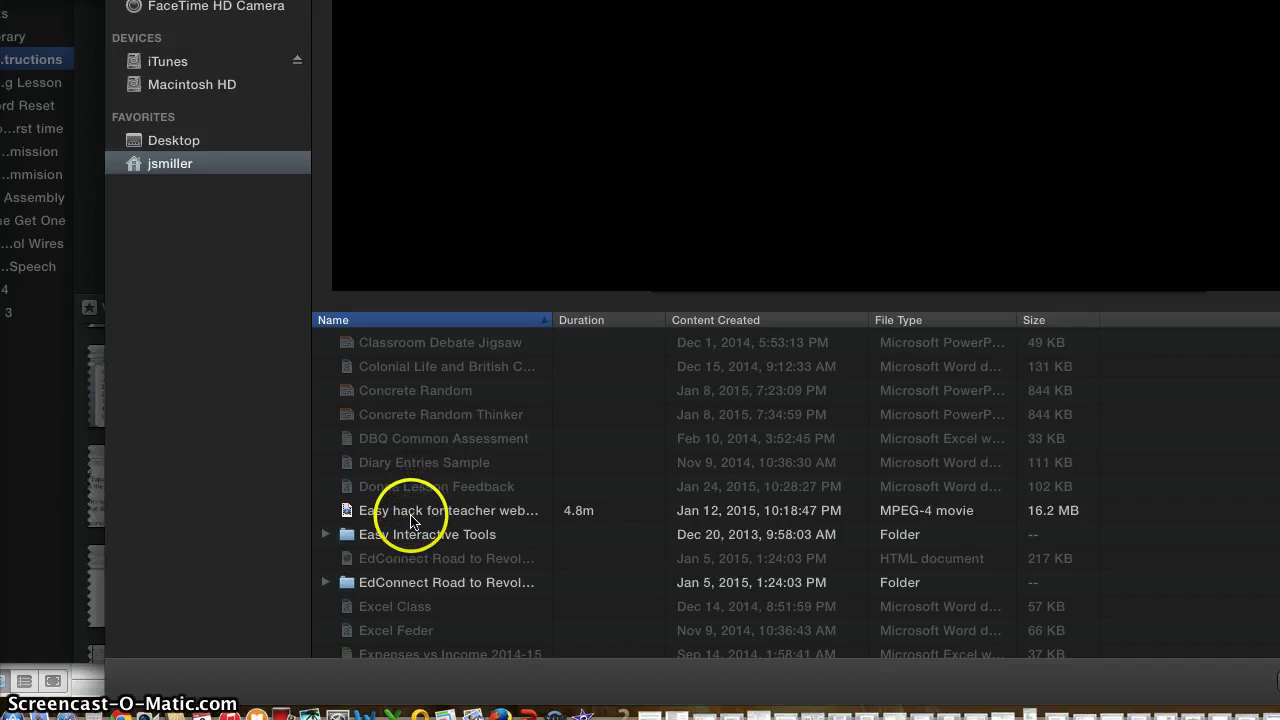
pyautogui.scroll(-15, 416, 576)
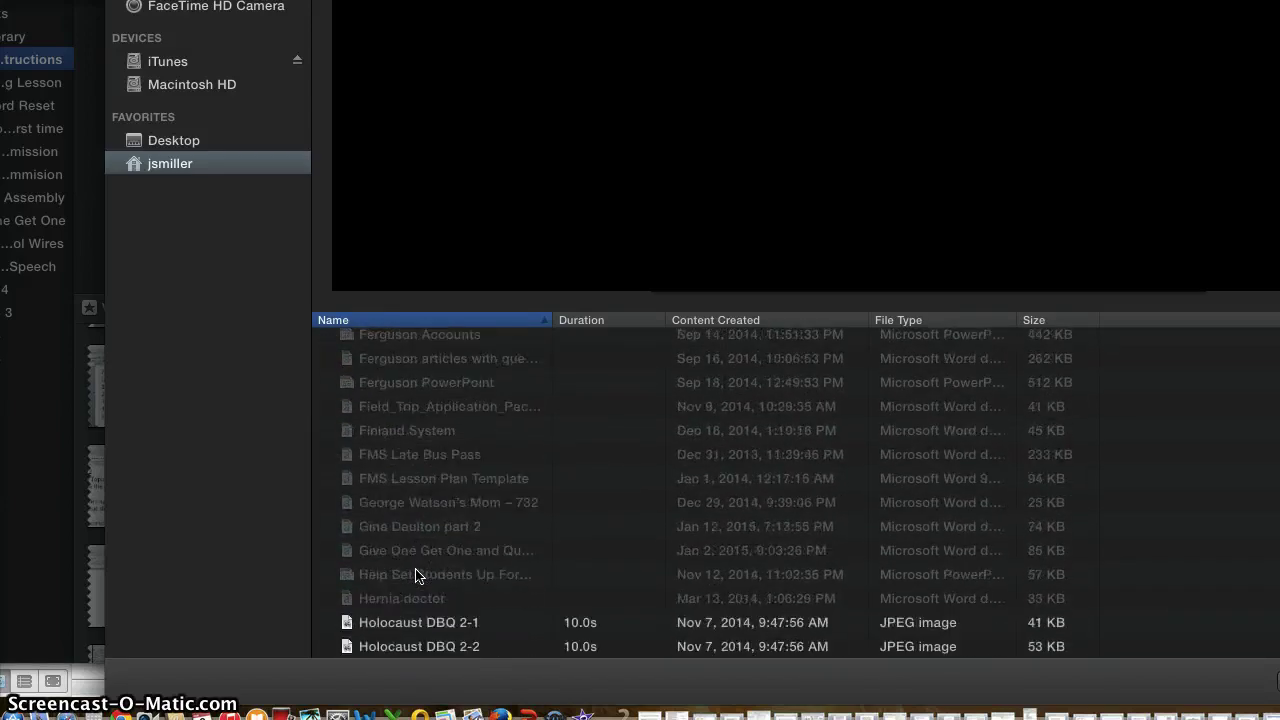
pyautogui.scroll(-8, 416, 576)
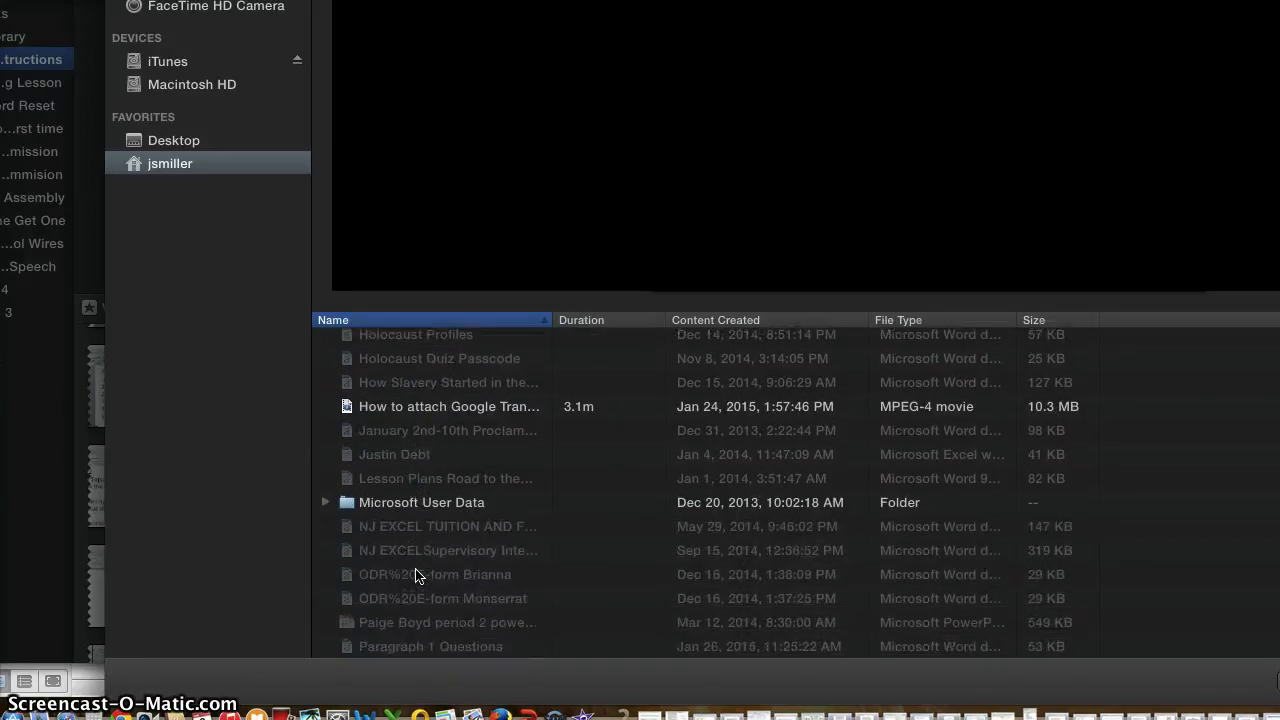
pyautogui.scroll(-7, 416, 576)
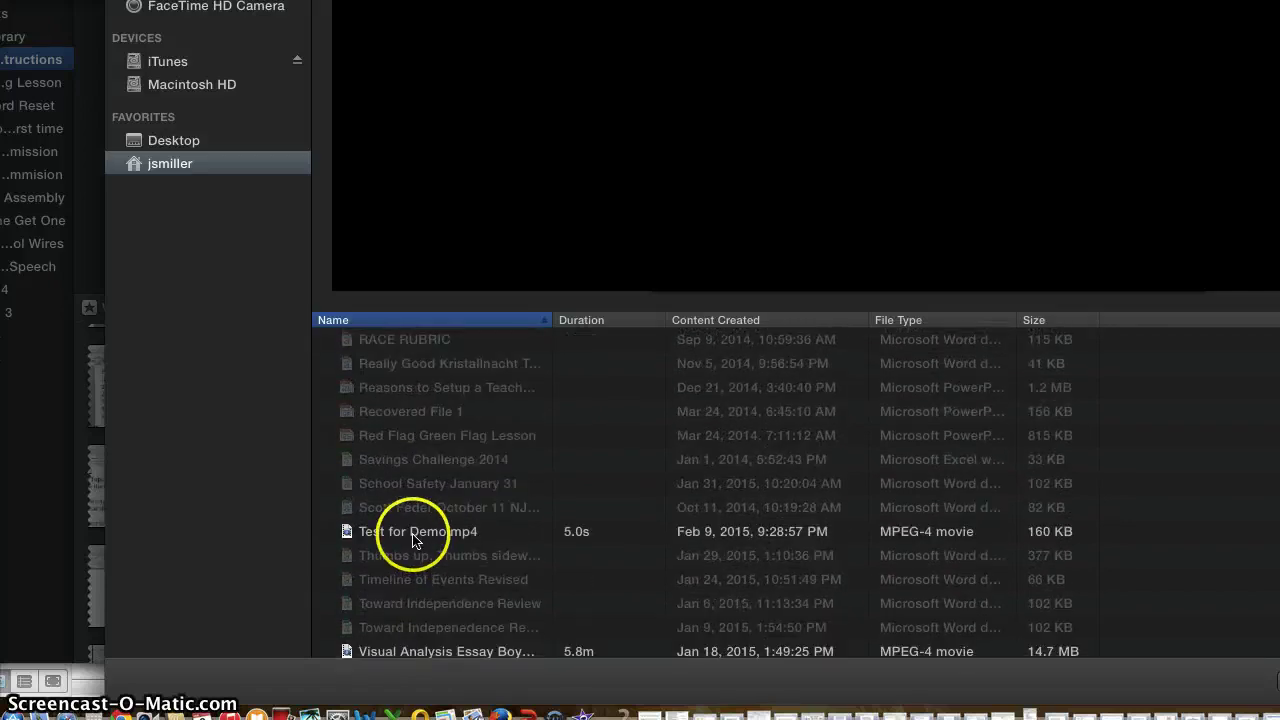
pyautogui.click(414, 540)
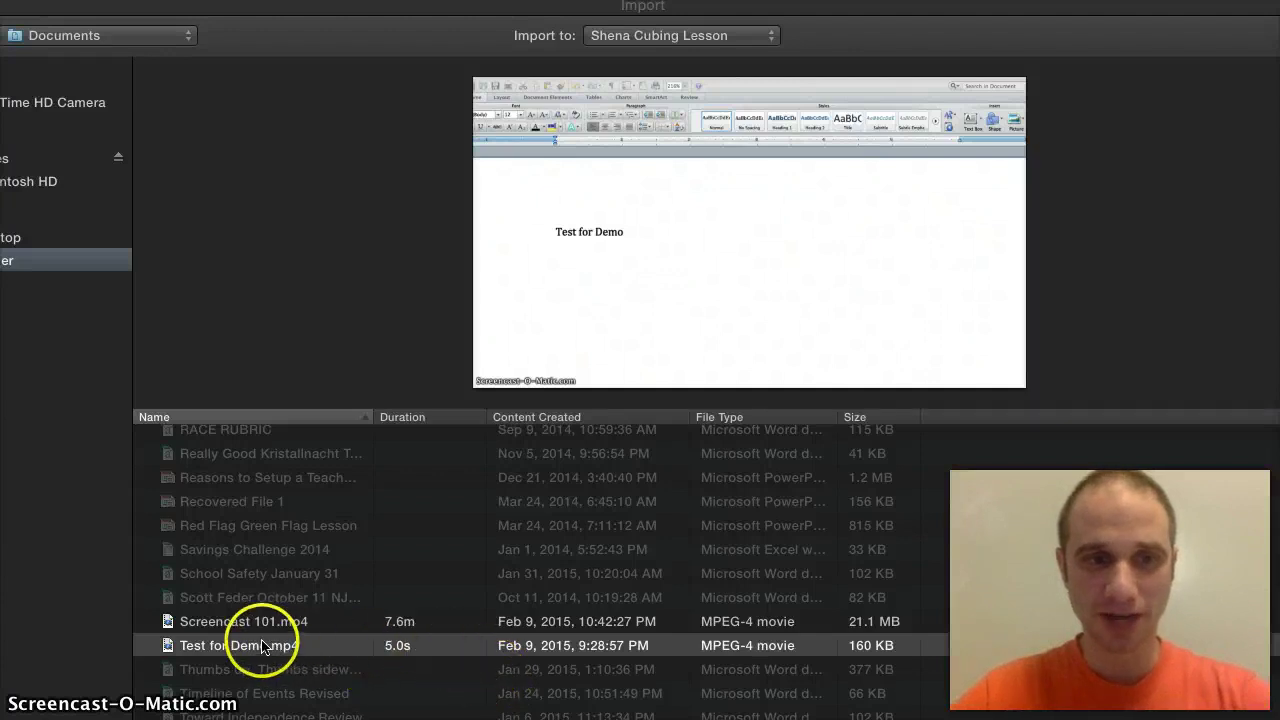
# - Create a new event named 'Test for Demo' as the import destination for the clip
pyautogui.click(636, 40)
pyautogui.scroll(5, 636, 42)
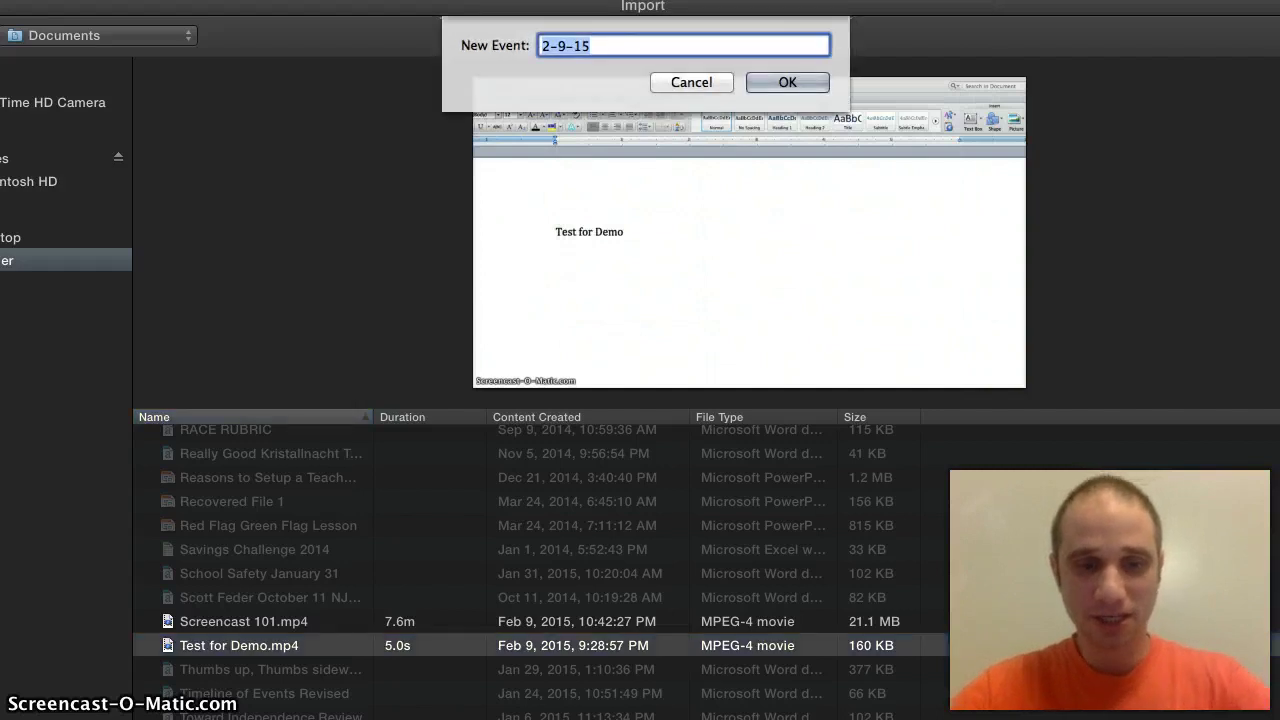
pyautogui.write('Test for ')
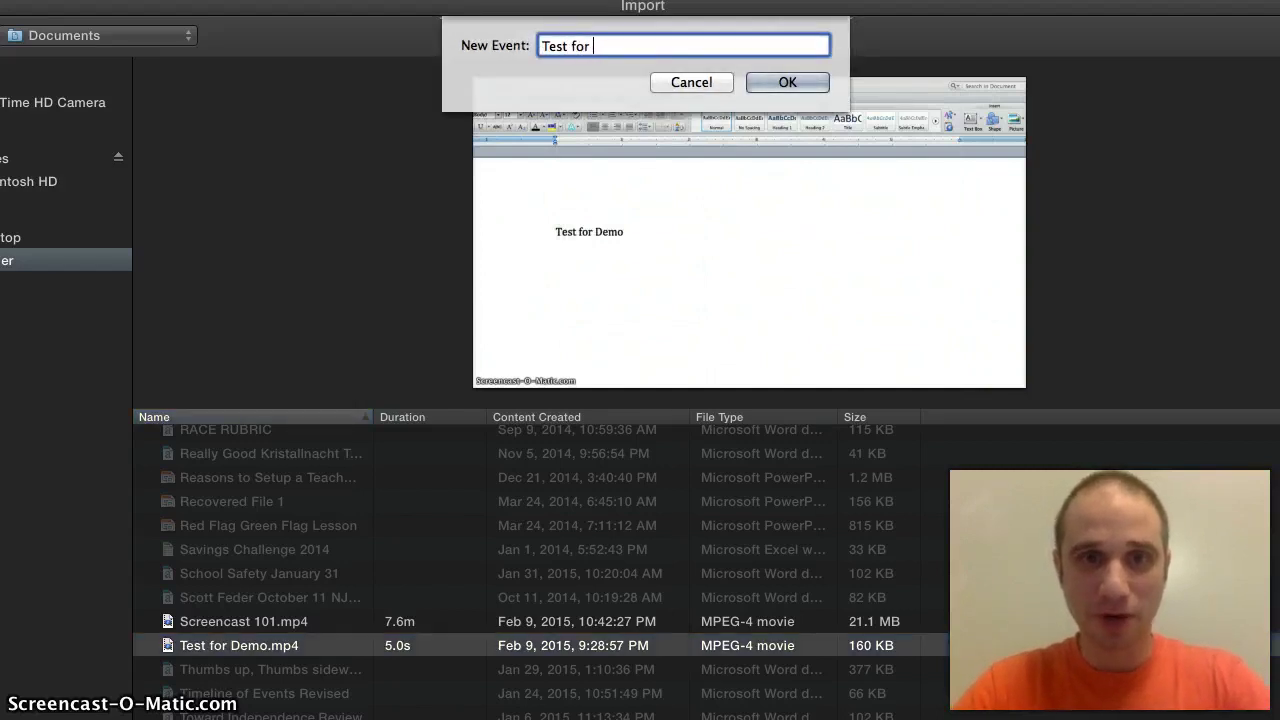
pyautogui.write('Demo')
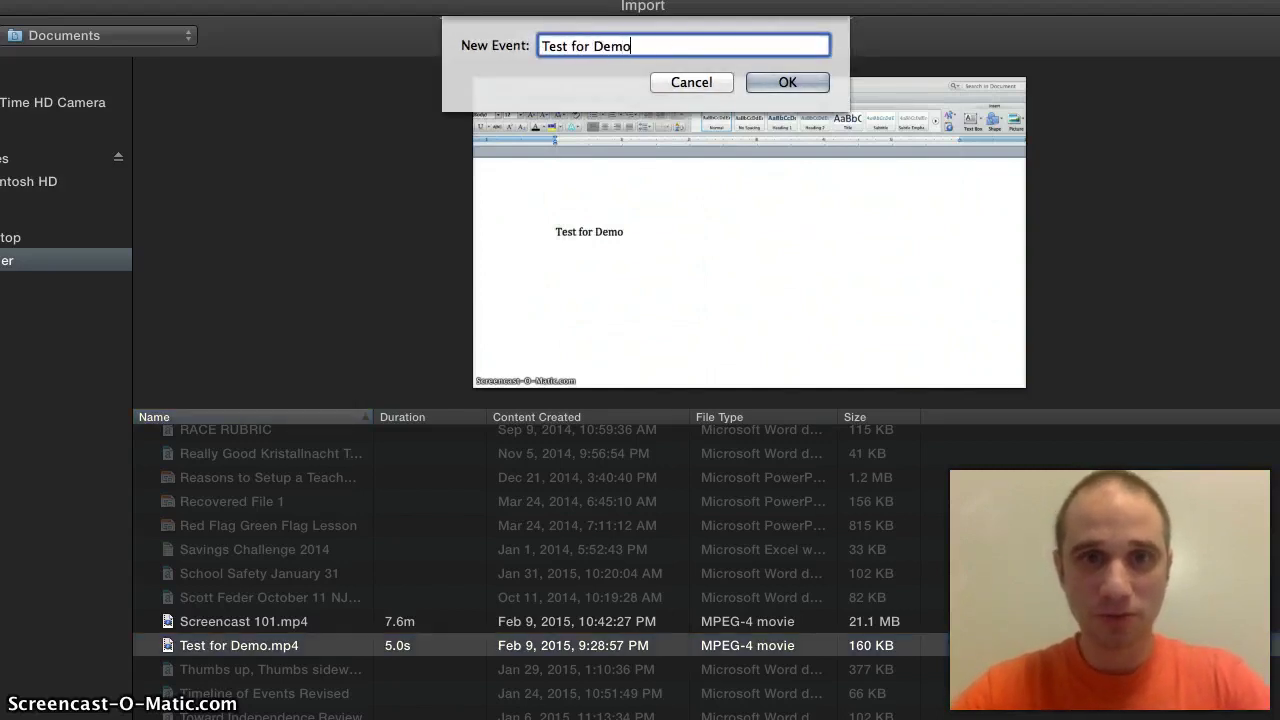
pyautogui.click(809, 83)
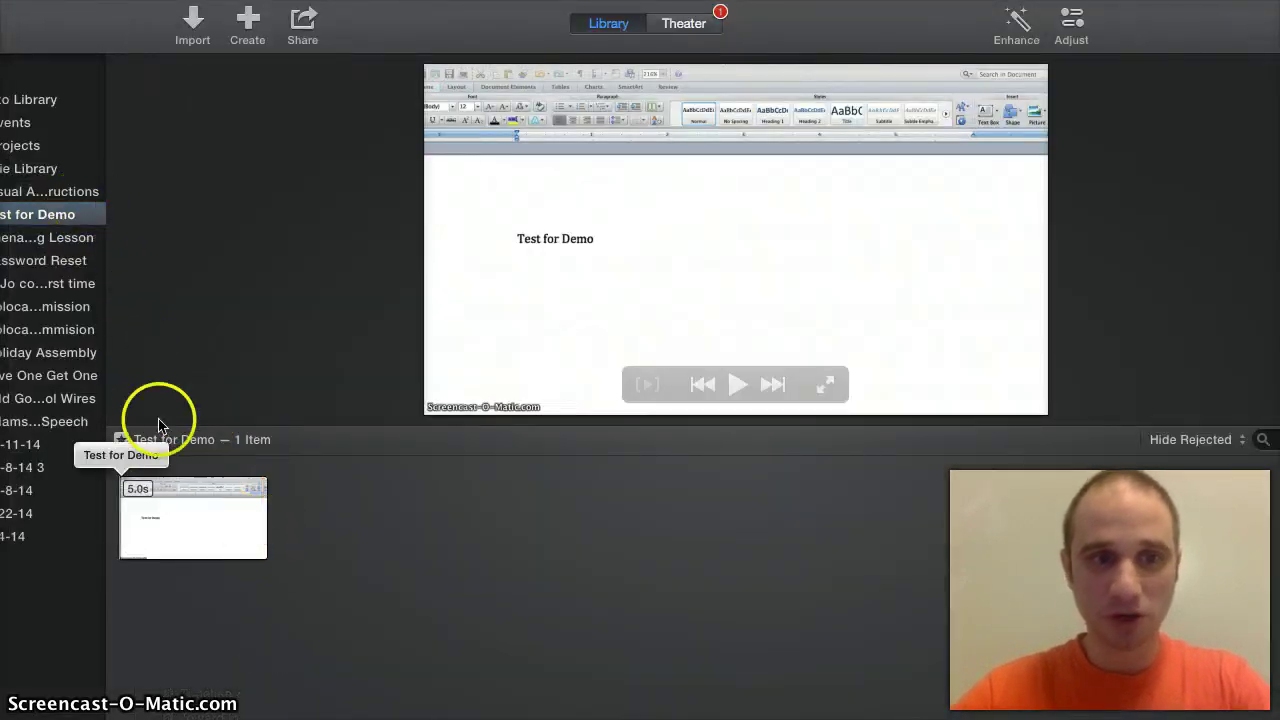
# - Select the 'Test for Demo' clip and open YouTube sharing from the Share menu
pyautogui.rightClick(180, 500)
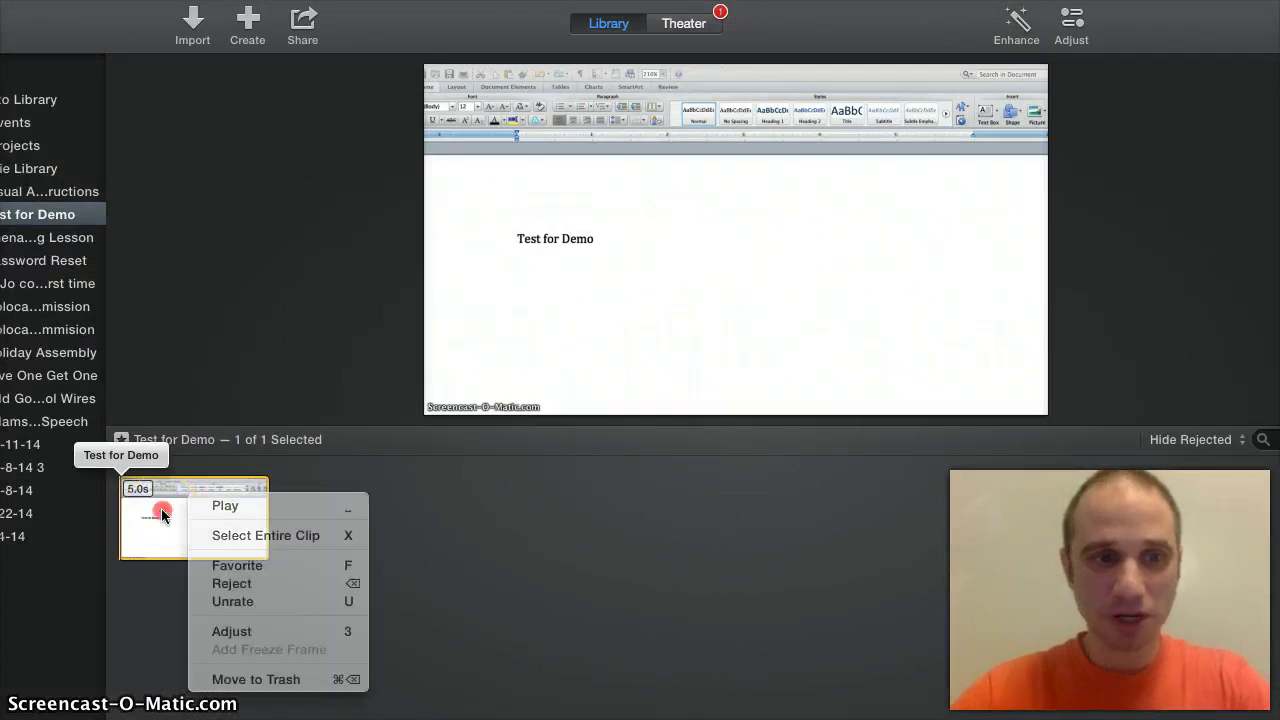
pyautogui.click(177, 503)
pyautogui.click(177, 505)
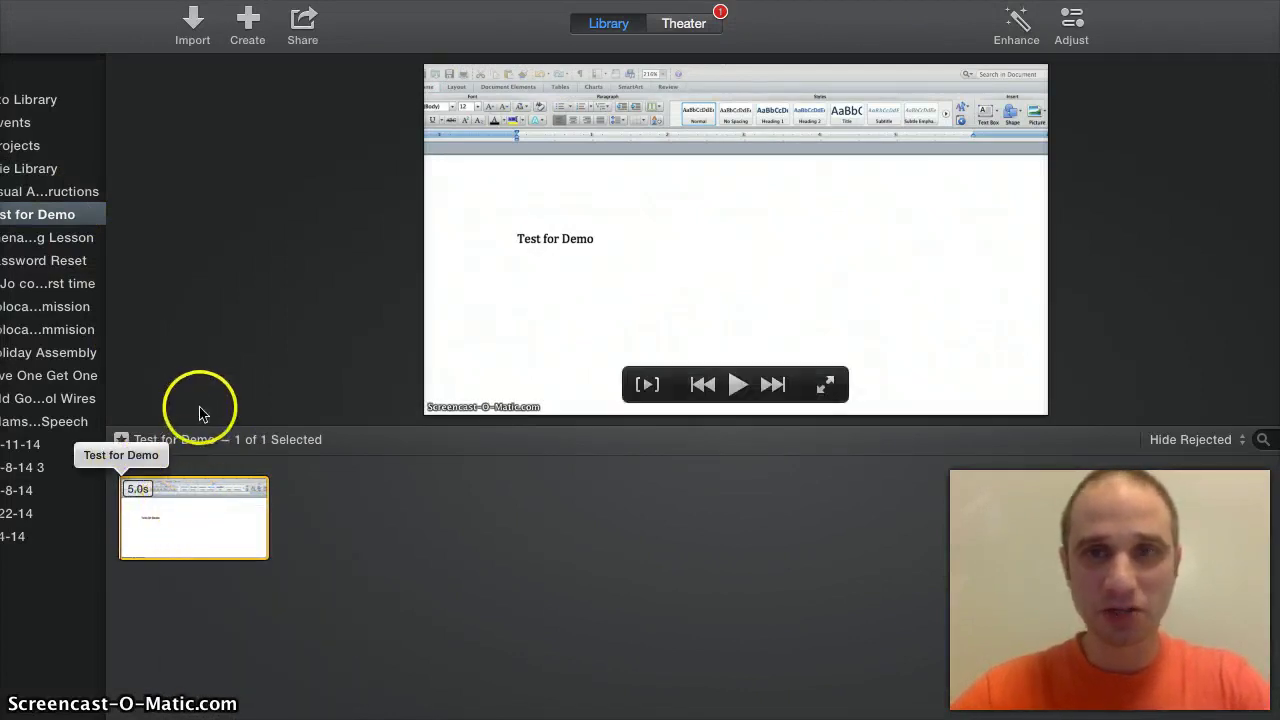
pyautogui.click(302, 22)
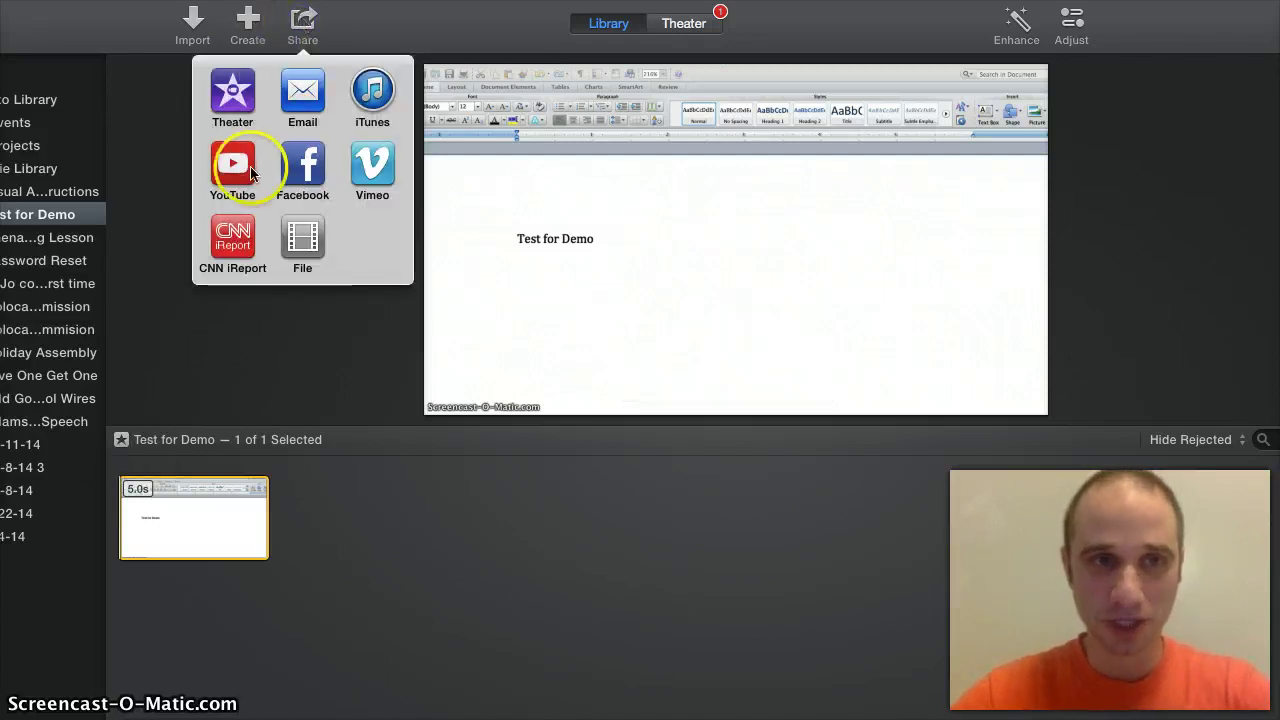
pyautogui.click(250, 172)
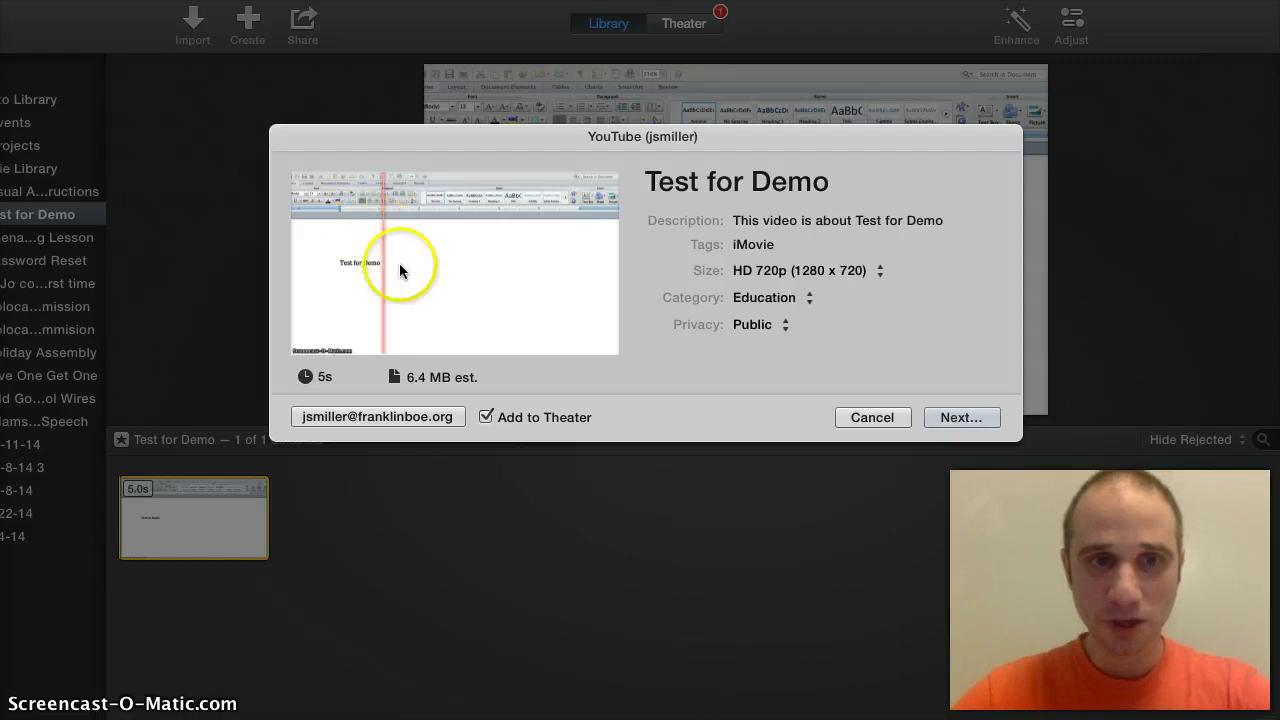
# - Check the title 'Test for Demo' and its description, then continue to YouTube's Terms of Service
pyautogui.click(397, 421)
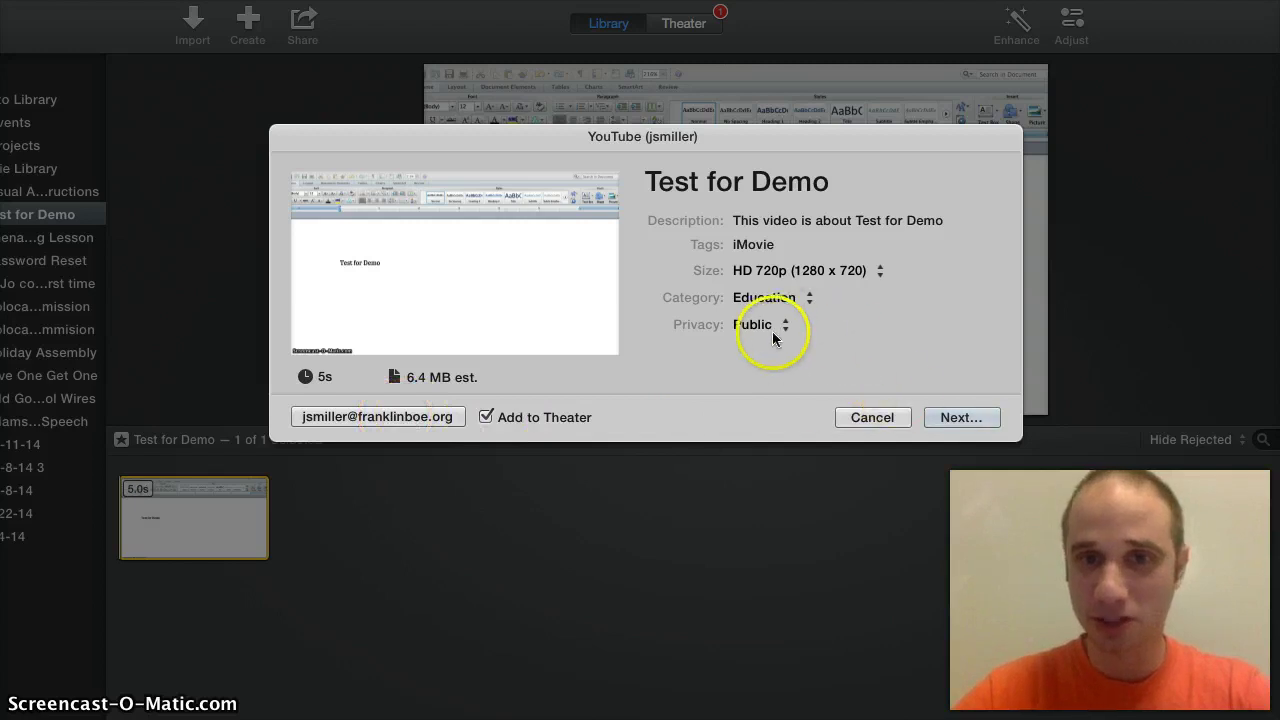
pyautogui.click(737, 181)
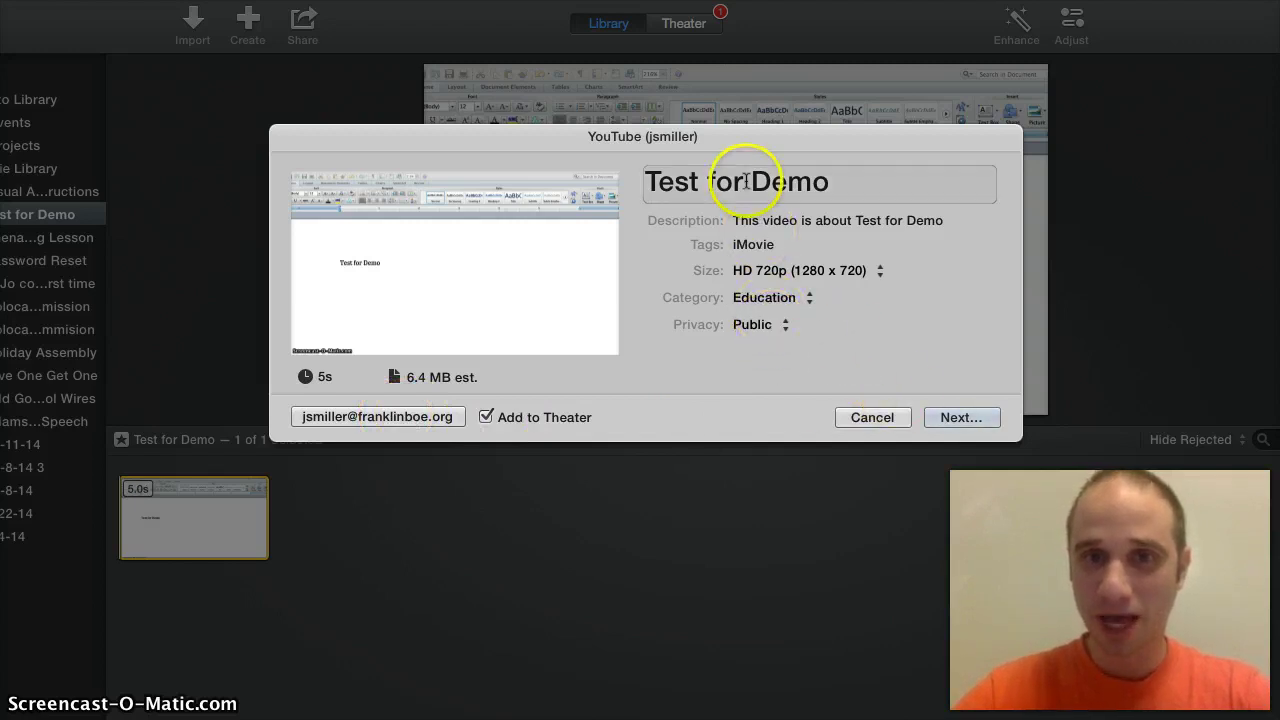
pyautogui.moveTo(651, 171); pyautogui.dragTo(869, 202)
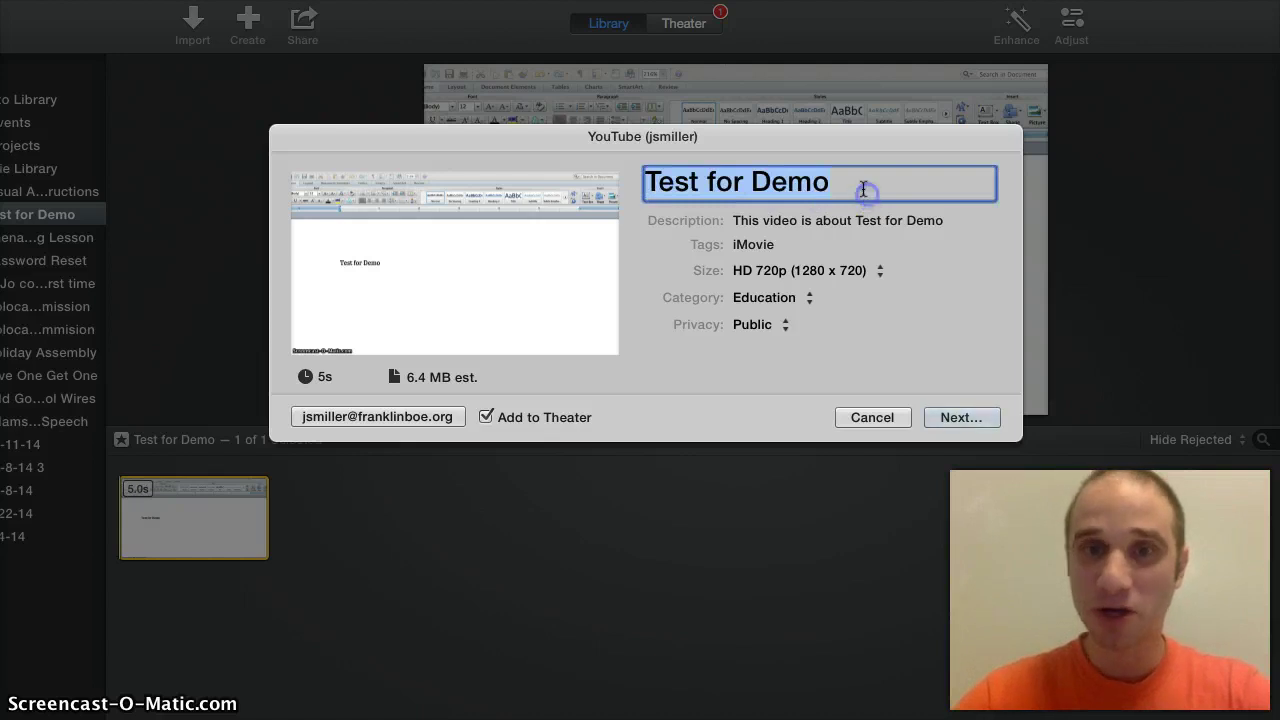
pyautogui.click(754, 220)
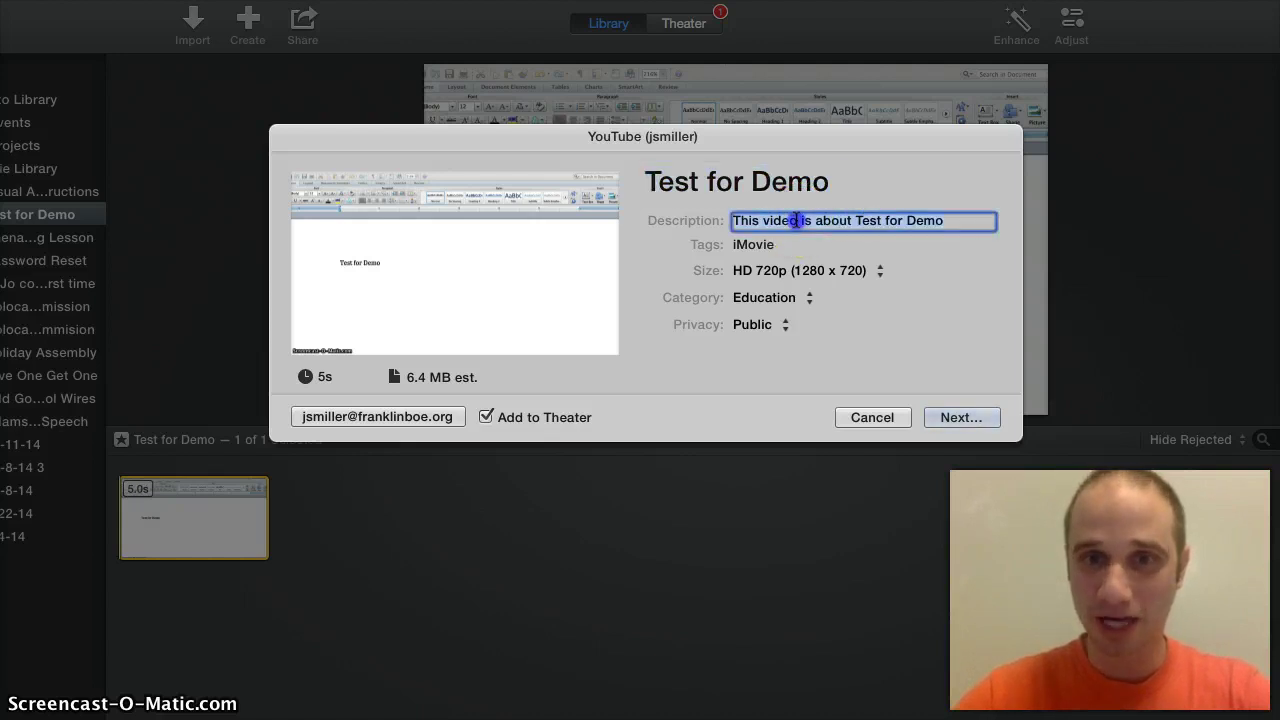
pyautogui.click(950, 420)
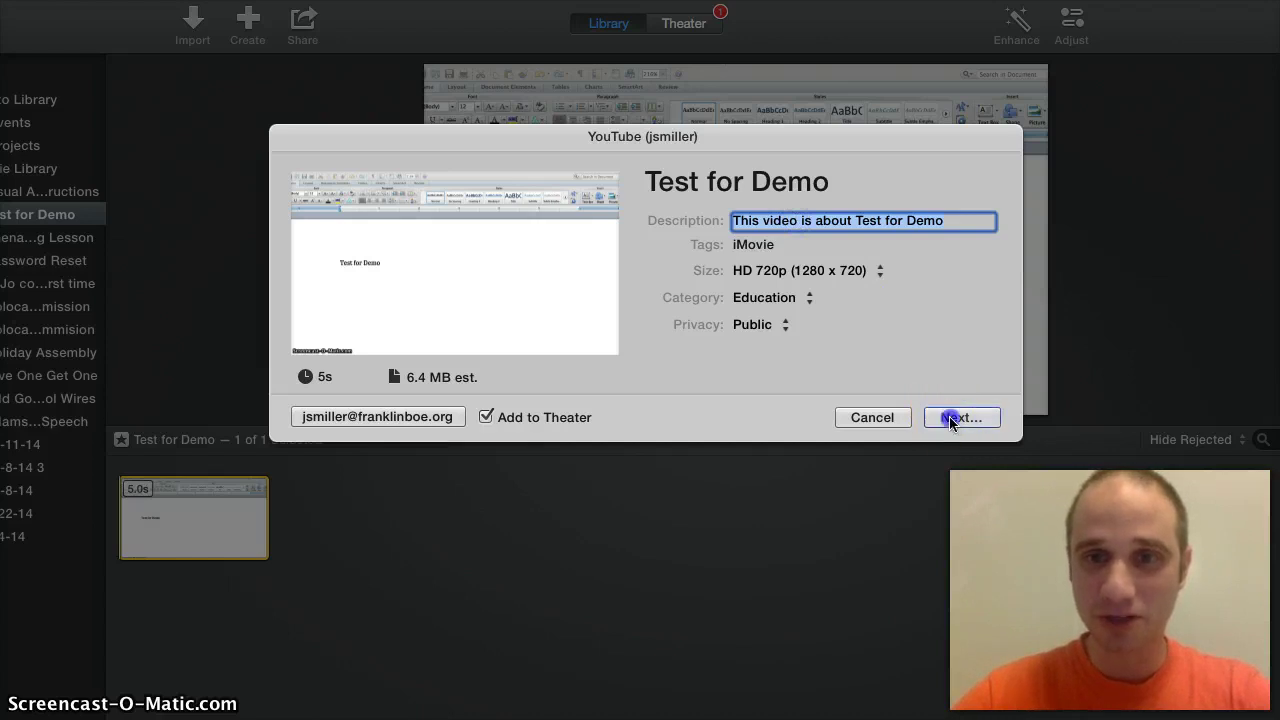
pyautogui.click(828, 440)
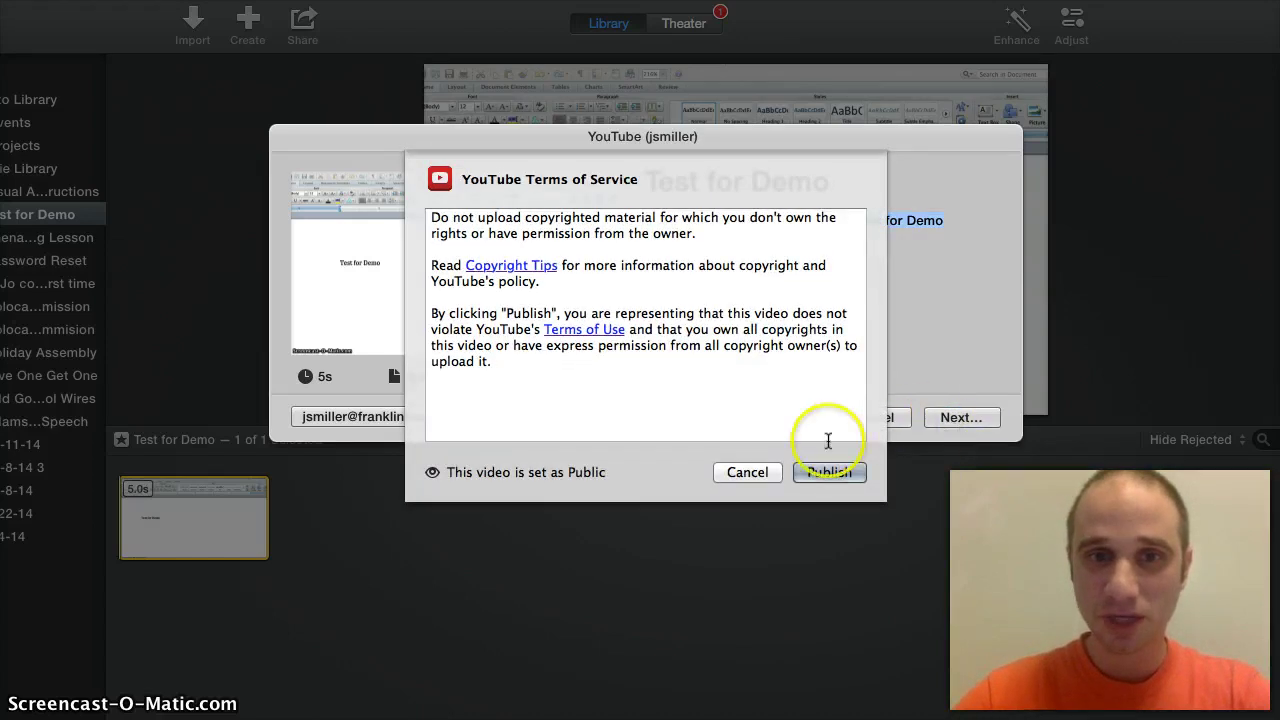